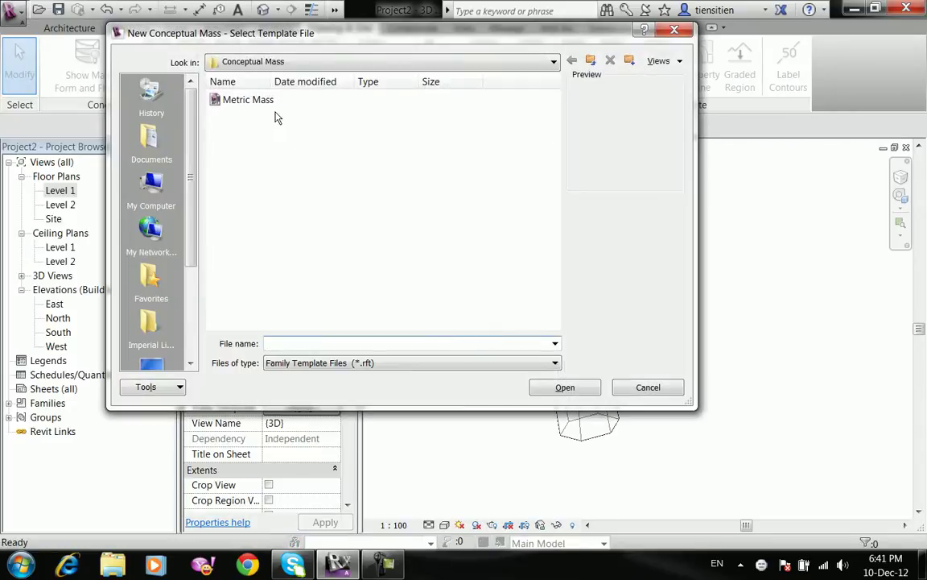
Start a conceptual mass from the Metric Mass template and sketch a rectangle about 30000 by 19000 on Level 1
click(270, 99)
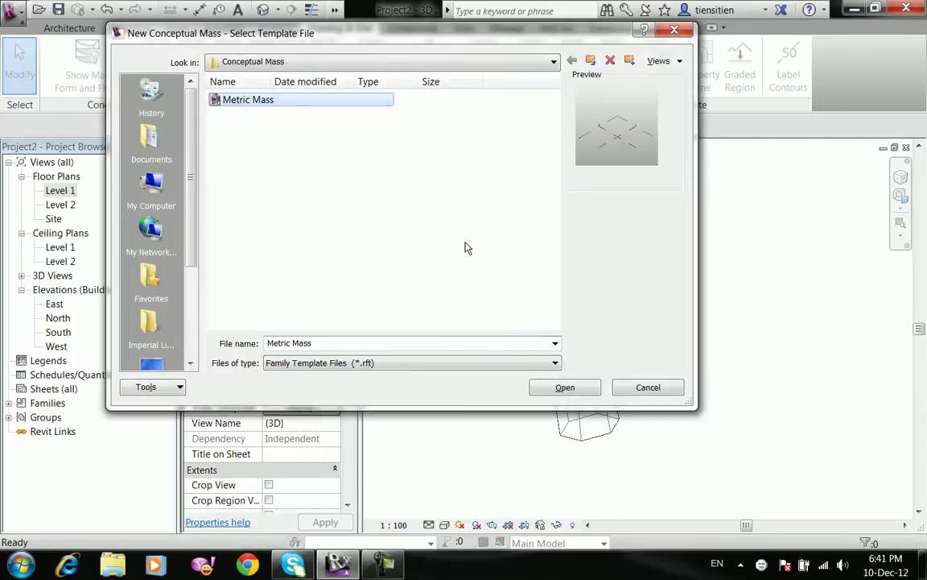
click(563, 387)
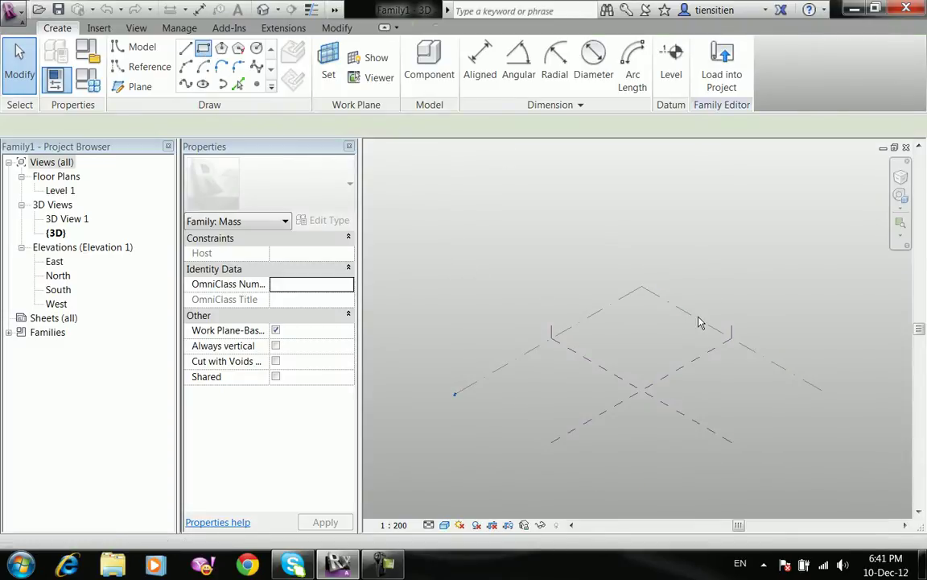
click(204, 52)
click(651, 348)
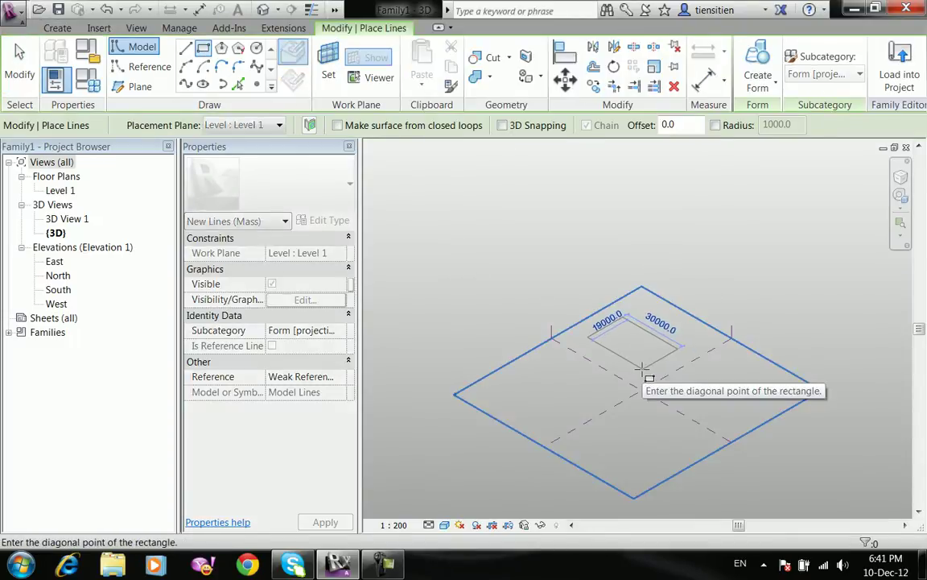
click(648, 369)
right_click(600, 232)
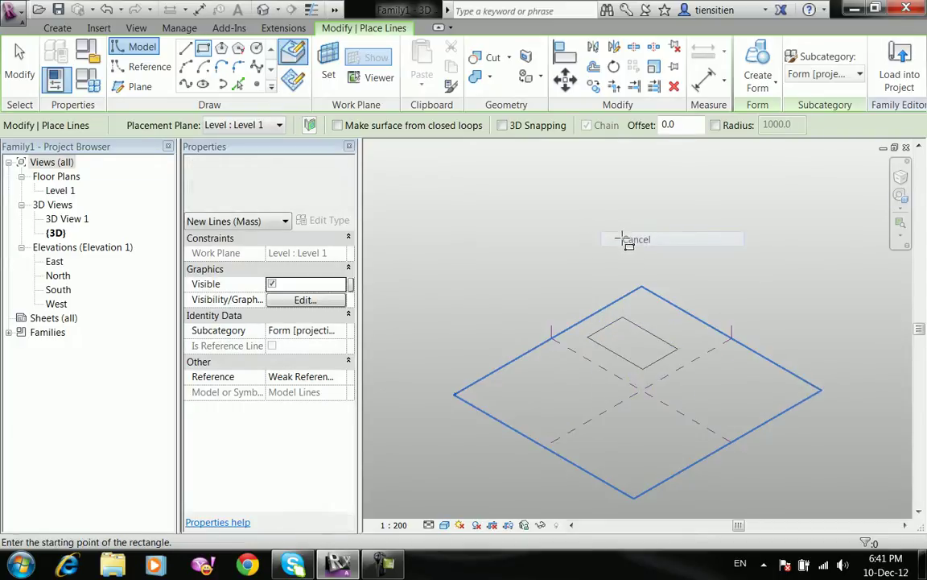
click(604, 245)
Create a solid form from the rectangle and raise its top face to a height of about 59445
click(648, 337)
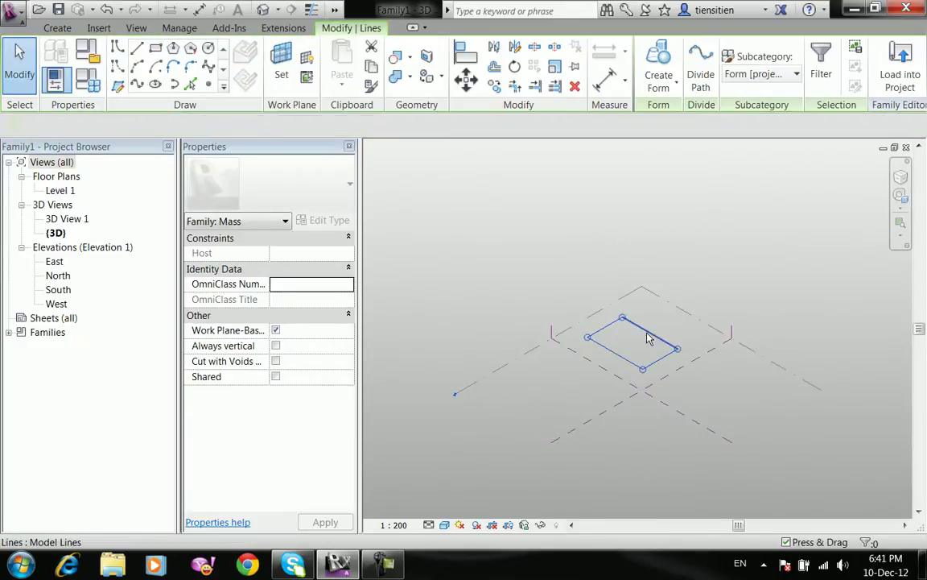
click(666, 80)
click(676, 118)
drag(634, 308, 636, 194)
click(626, 223)
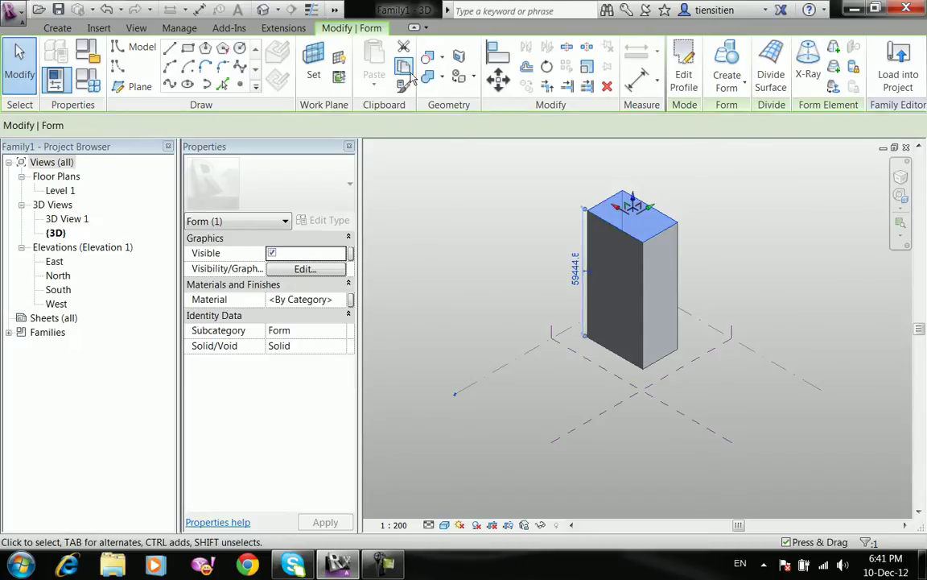
Rotate the top face of the solid block so that its side faces twist
click(547, 66)
click(746, 286)
click(768, 210)
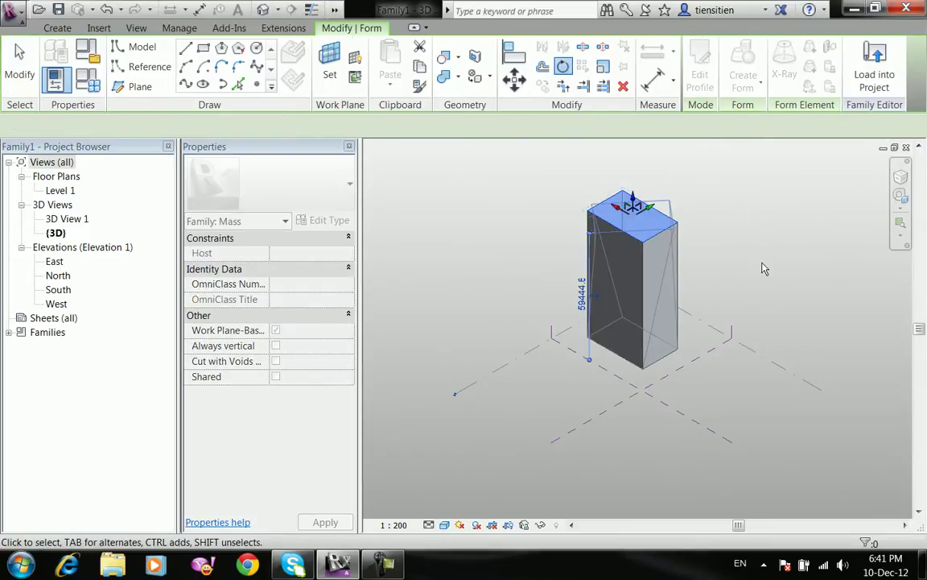
click(690, 238)
Show the twisted form in X-Ray mode
middle_drag(688, 239, 663, 284)
shift+middle_drag(609, 345, 729, 301)
scroll(628, 310, up, 1)
middle_drag(627, 310, 650, 270)
click(651, 270)
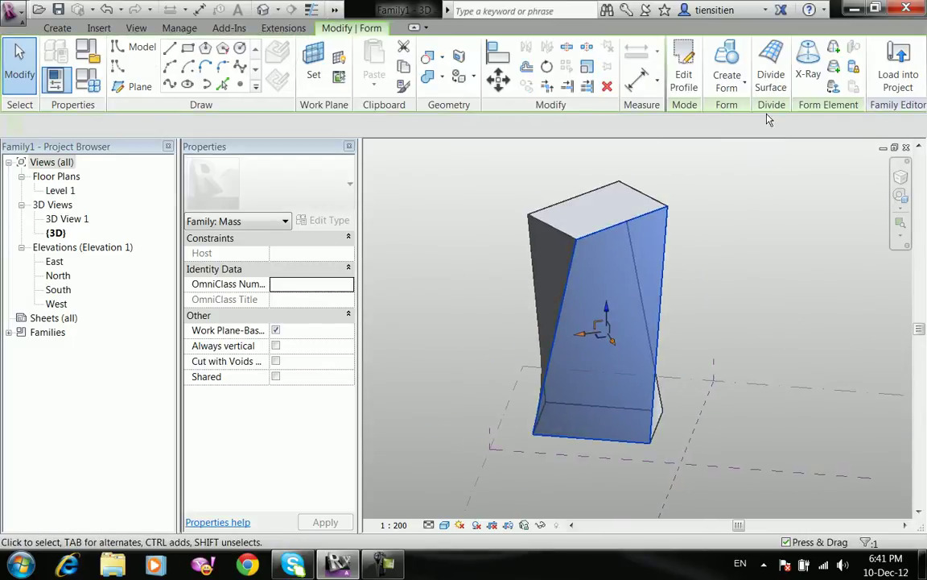
click(807, 77)
scroll(627, 310, up, 1)
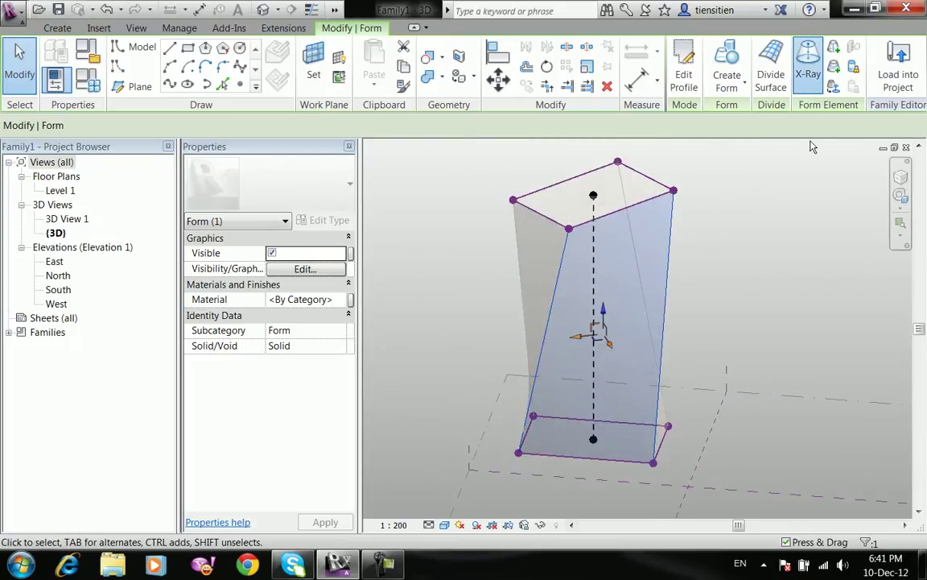
Add an edge down the middle of the wide front face and another down the middle of the adjoining narrow face
click(835, 49)
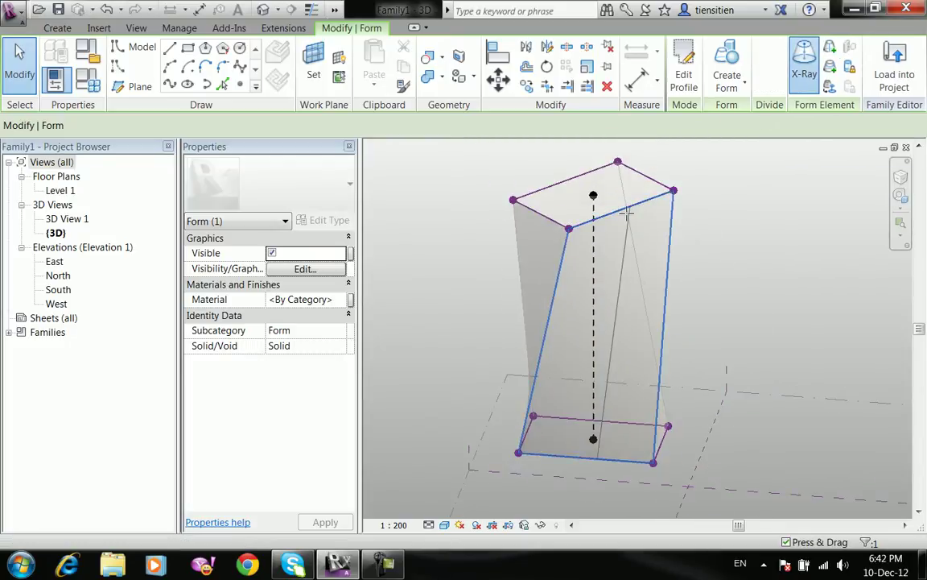
click(622, 210)
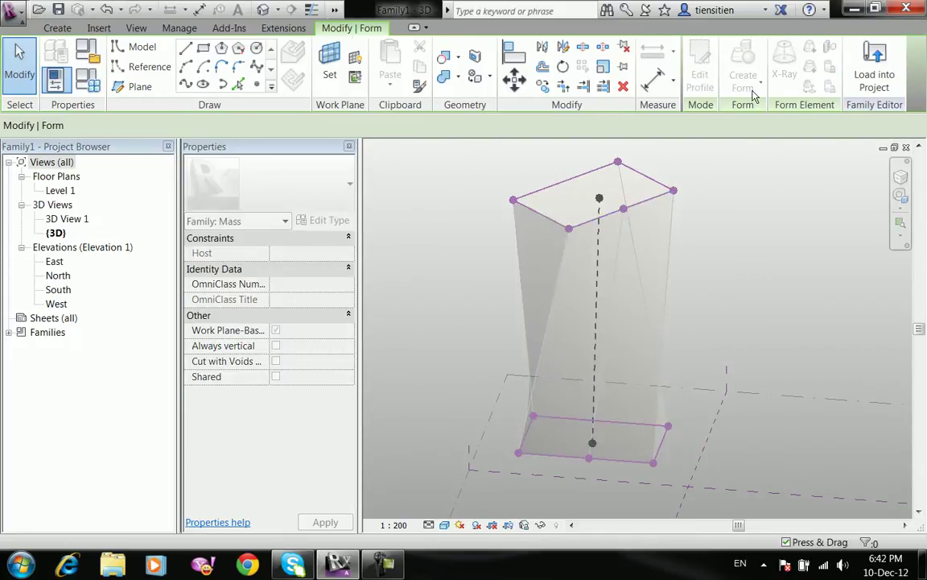
click(538, 217)
right_click(710, 197)
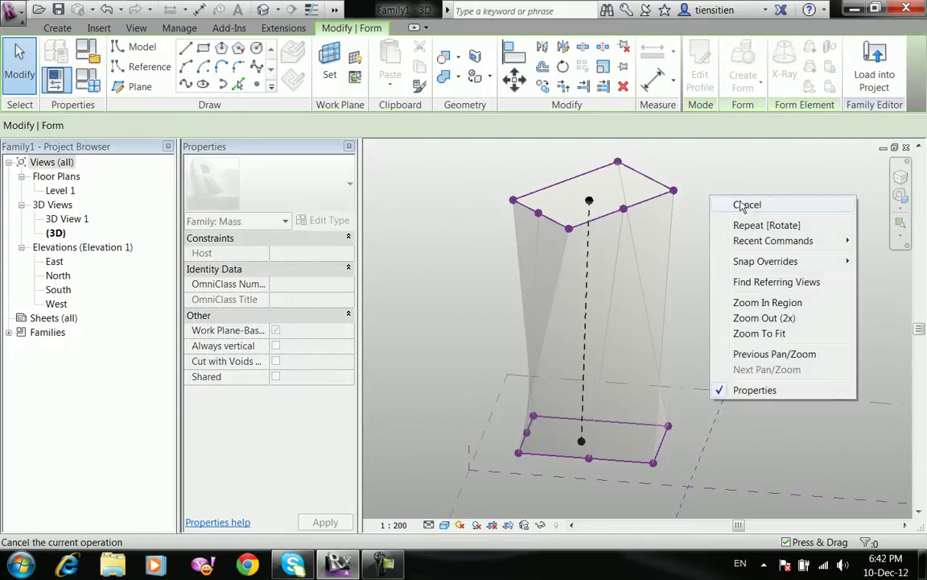
click(741, 203)
right_click(743, 203)
click(776, 218)
Add two intermediate profiles to the form, one in its upper part and one about halfway up
click(648, 263)
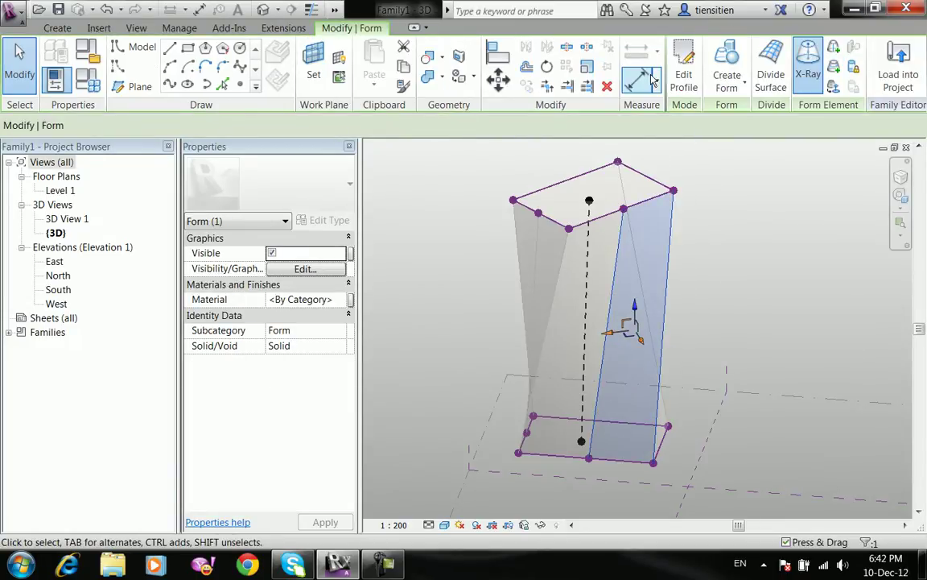
click(835, 67)
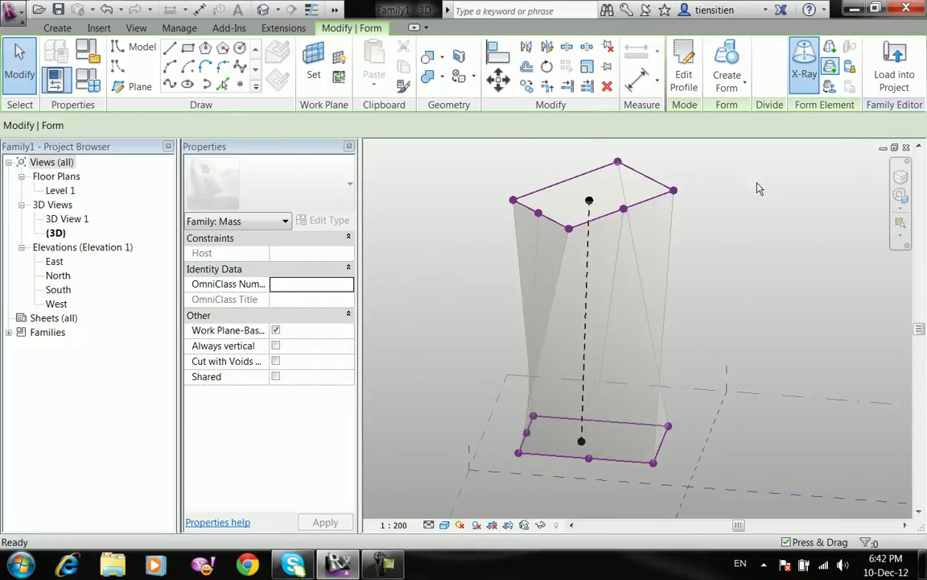
click(667, 265)
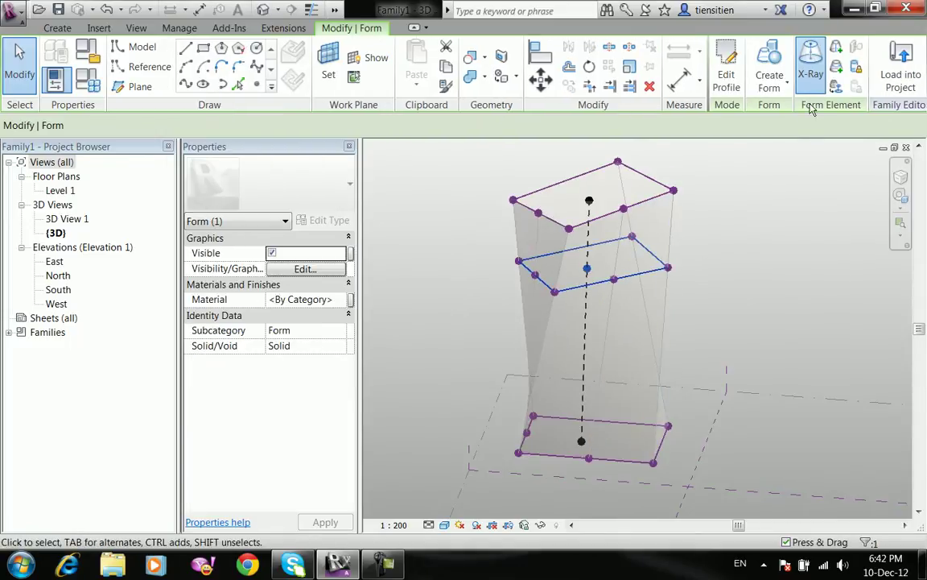
click(836, 71)
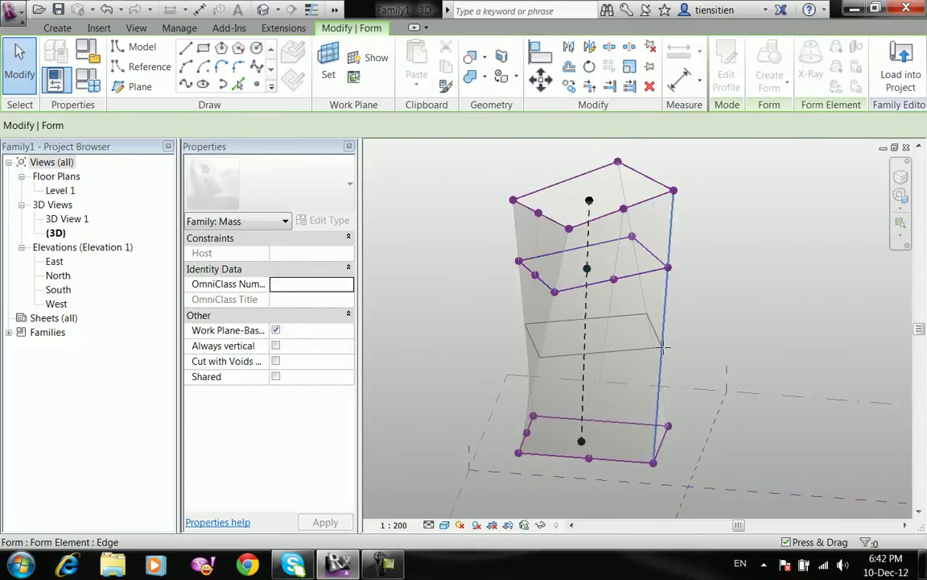
click(669, 342)
right_click(739, 181)
click(775, 193)
right_click(759, 235)
click(777, 243)
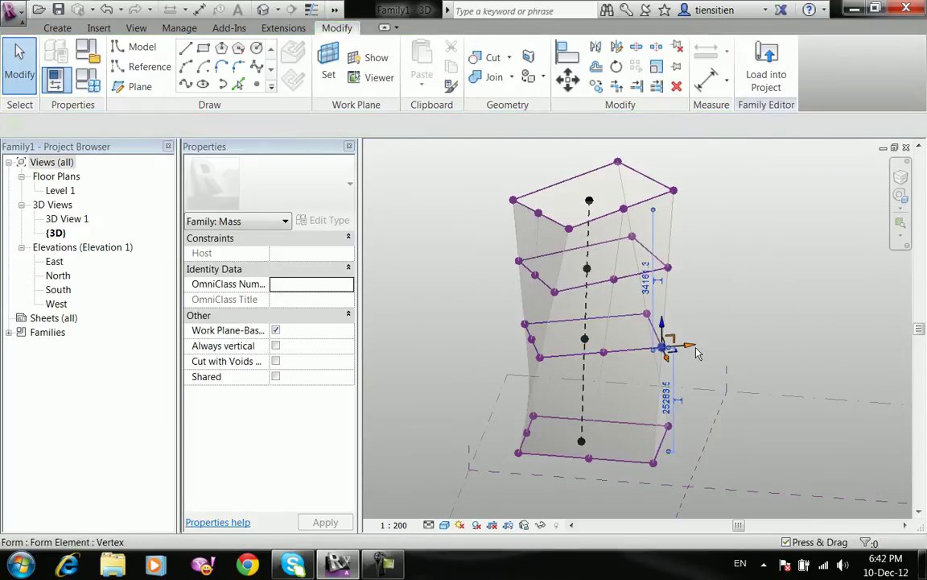
Try to pull the lower intermediate profile's corner vertex outward along its axis
click(698, 354)
drag(683, 347, 739, 331)
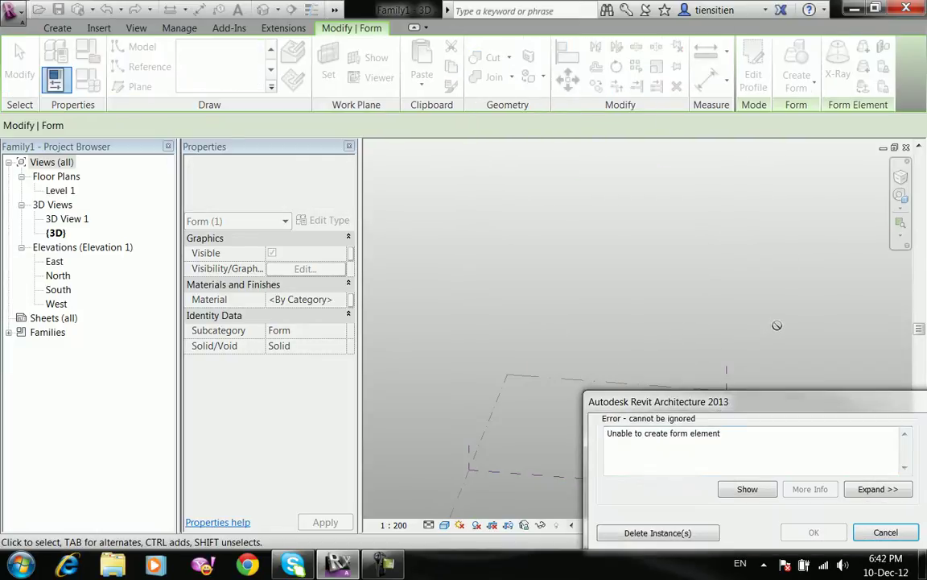
click(883, 530)
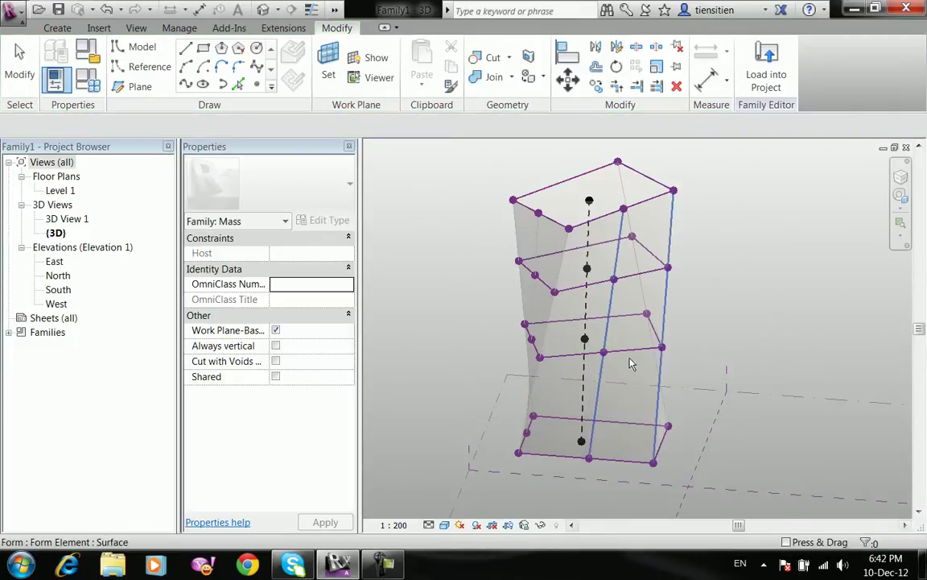
Move the lower intermediate profile's mid-edge vertex on the wide front face outward to bulge the surface
click(607, 354)
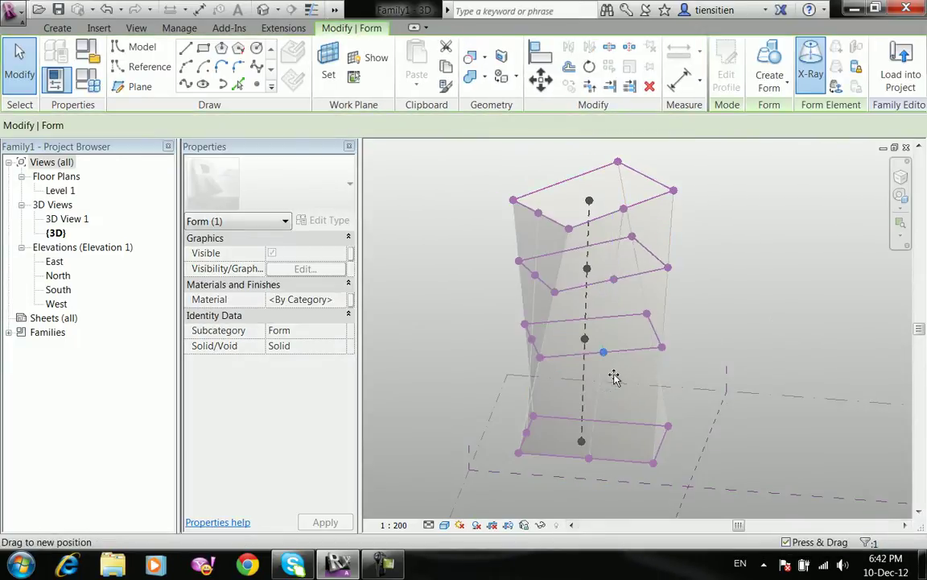
click(727, 370)
scroll(567, 395, down, 1)
shift+middle_drag(561, 396, 668, 379)
Turn off X-Ray mode for the reshaped form
click(655, 211)
shift+middle_drag(597, 308, 491, 227)
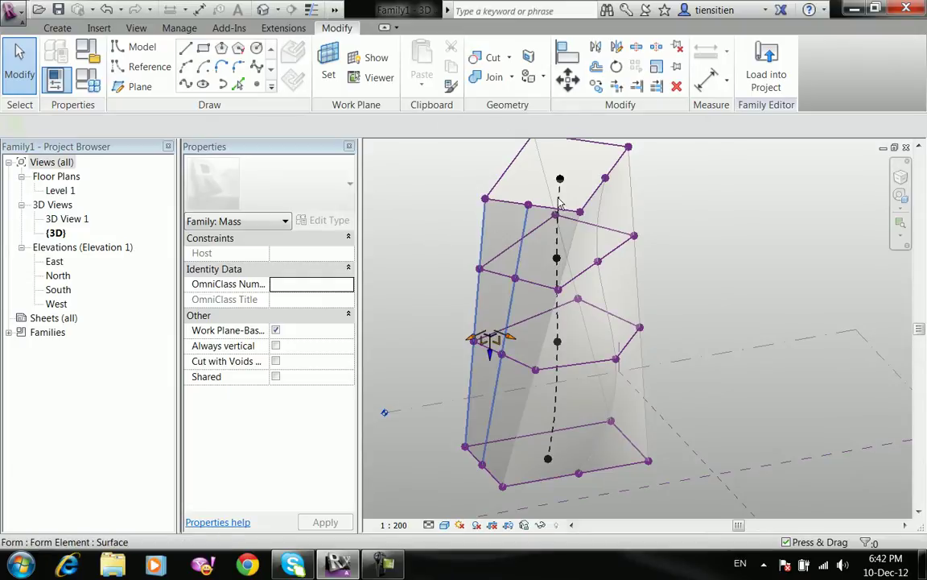
click(504, 231)
click(807, 75)
click(702, 307)
shift+middle_drag(702, 307, 724, 274)
scroll(663, 258, down, 2)
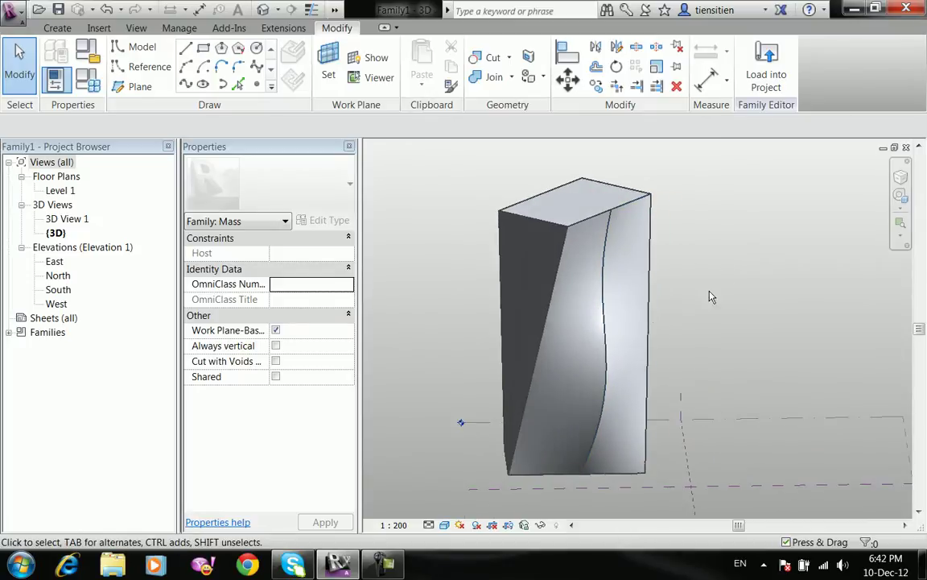
Divide the two curved surfaces on either side of the added edge on the wide front face
click(617, 296)
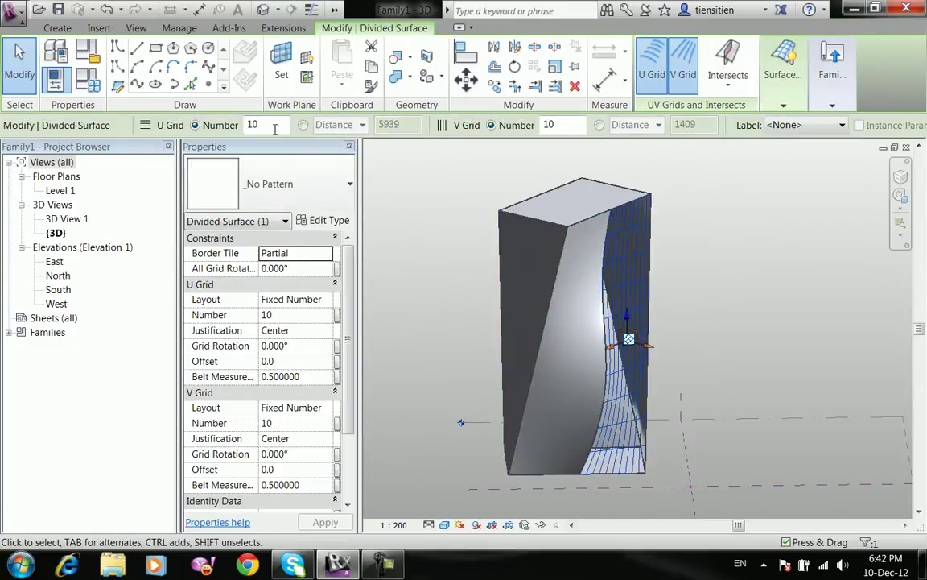
scroll(616, 295, up, 1)
click(744, 250)
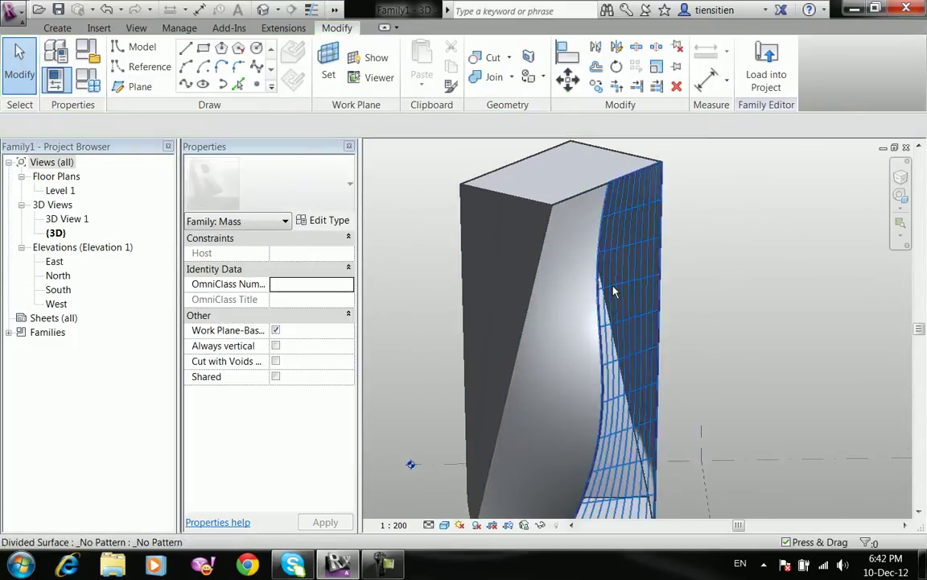
click(508, 248)
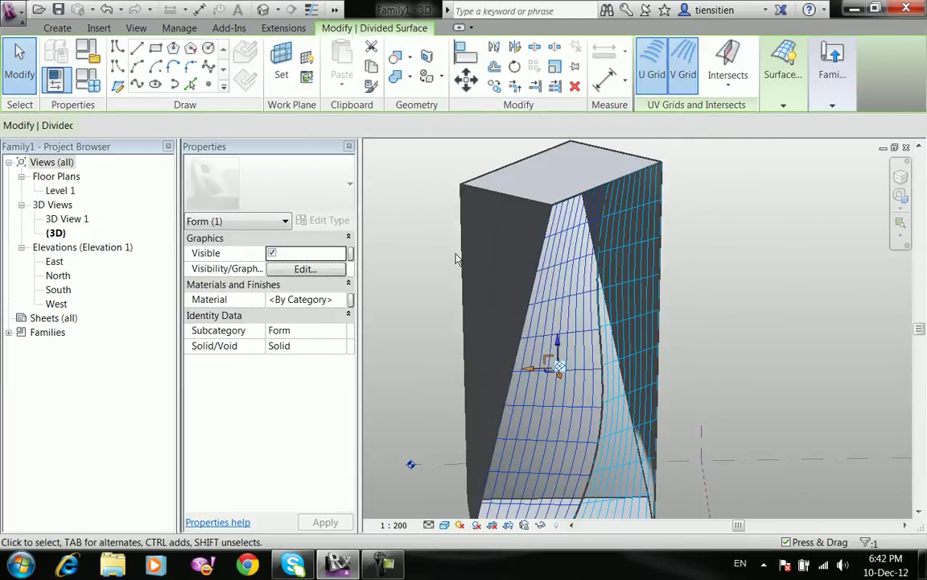
Apply the Arrows pattern to the selected divided surface
click(306, 186)
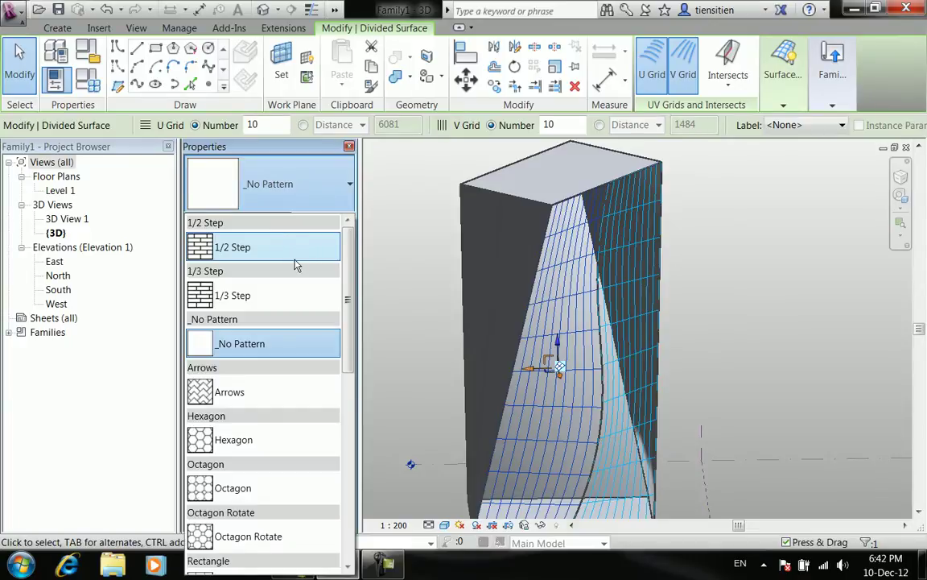
scroll(297, 274, down, 1)
click(230, 314)
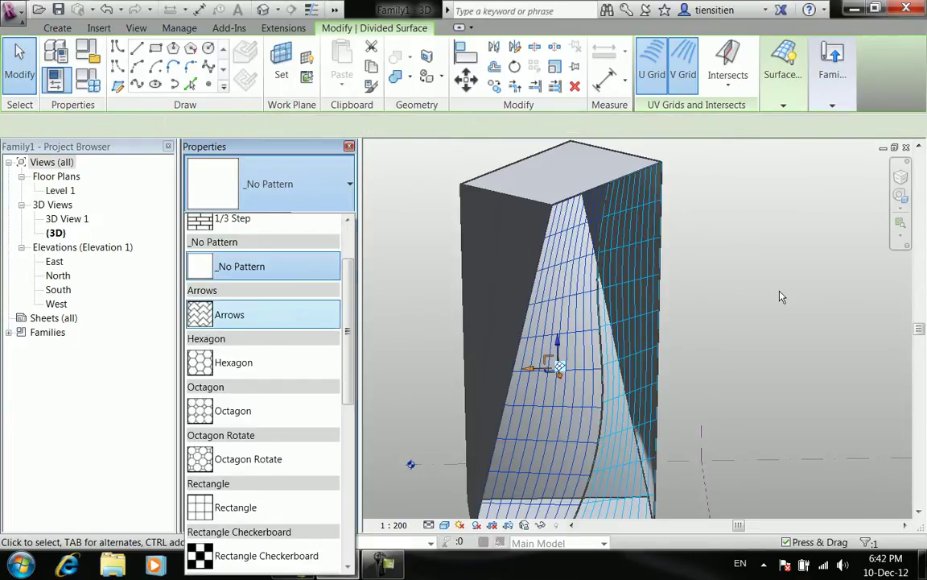
click(743, 302)
Divide the undivided twisted face on the far side of the form and apply the Hexagon pattern to it
scroll(503, 383, up, 1)
shift+middle_drag(503, 383, 571, 373)
scroll(547, 376, down, 3)
scroll(547, 375, up, 1)
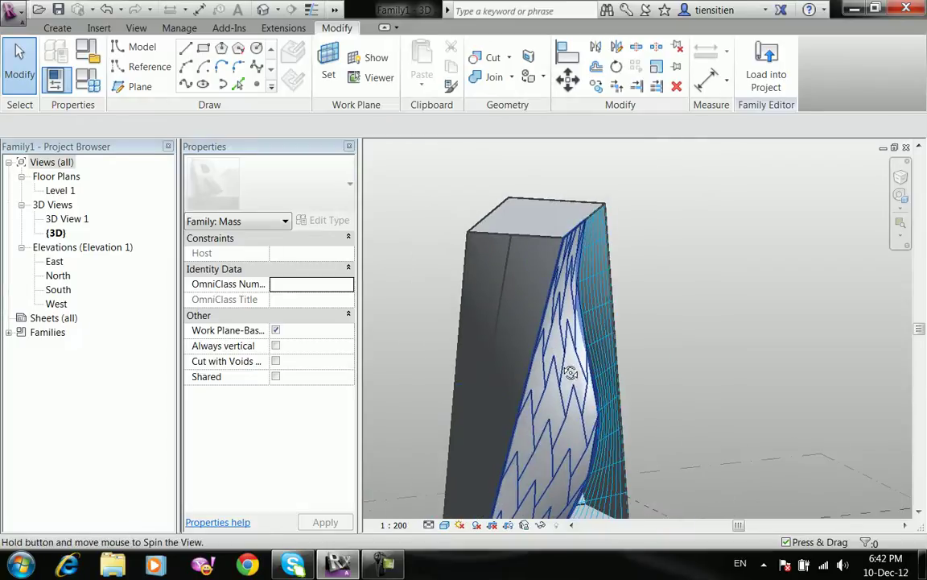
click(509, 322)
shift+middle_drag(515, 371, 641, 341)
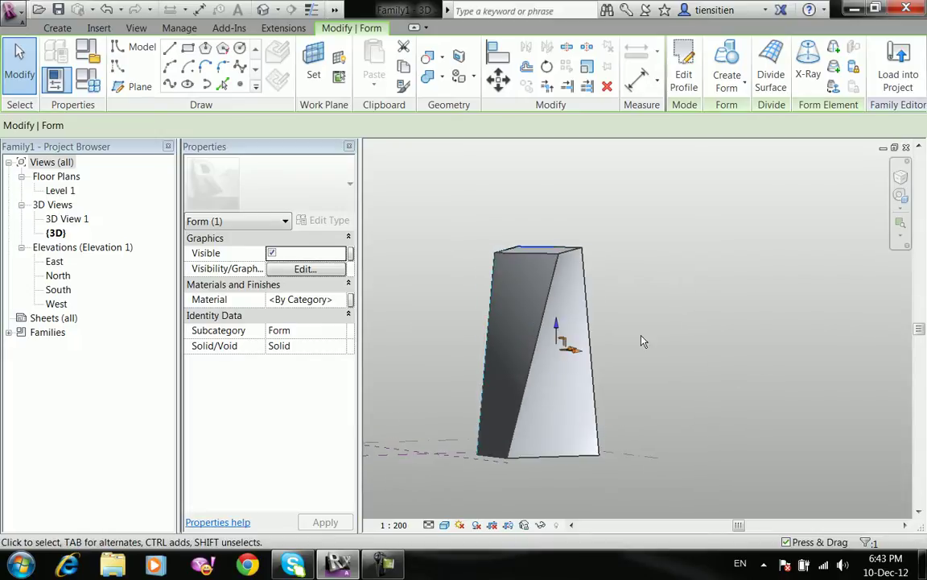
click(583, 326)
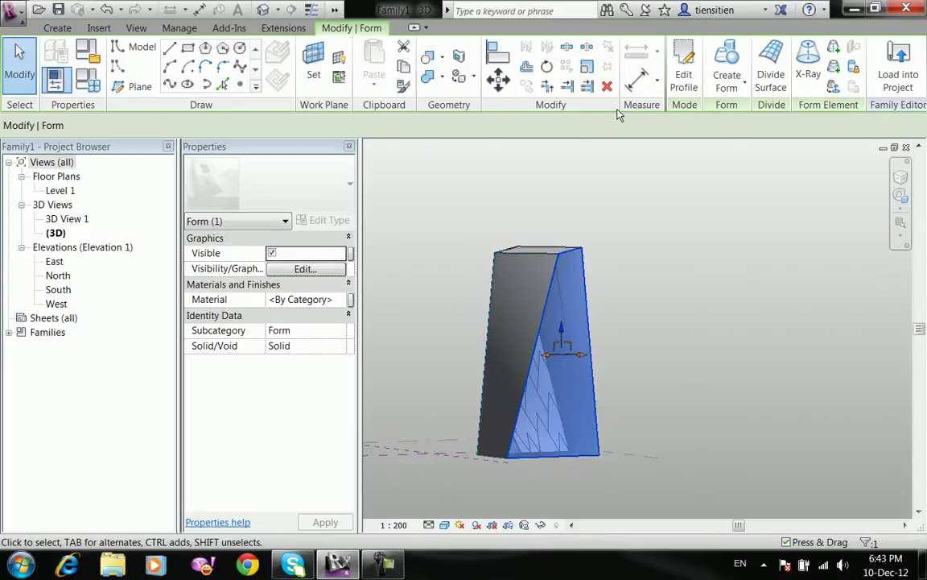
click(772, 66)
click(314, 202)
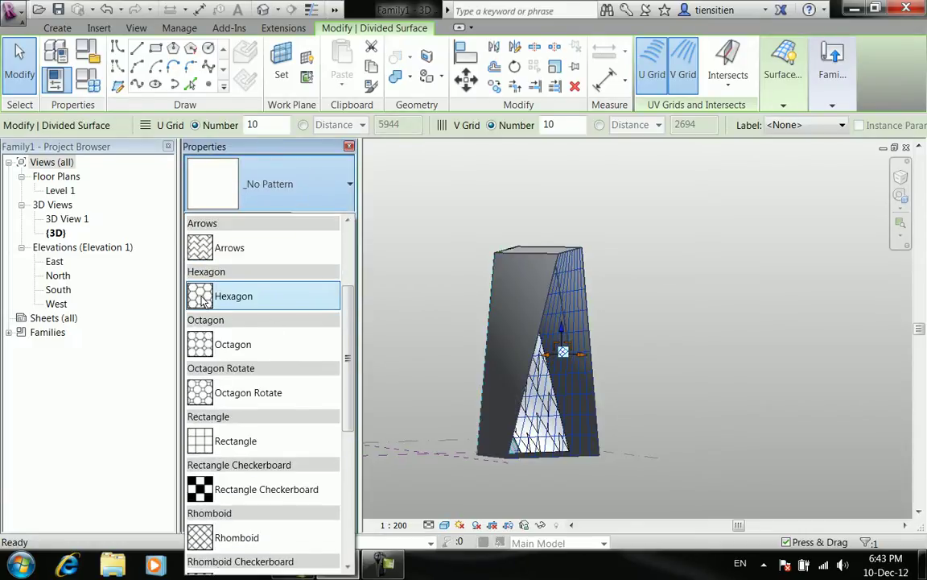
click(207, 299)
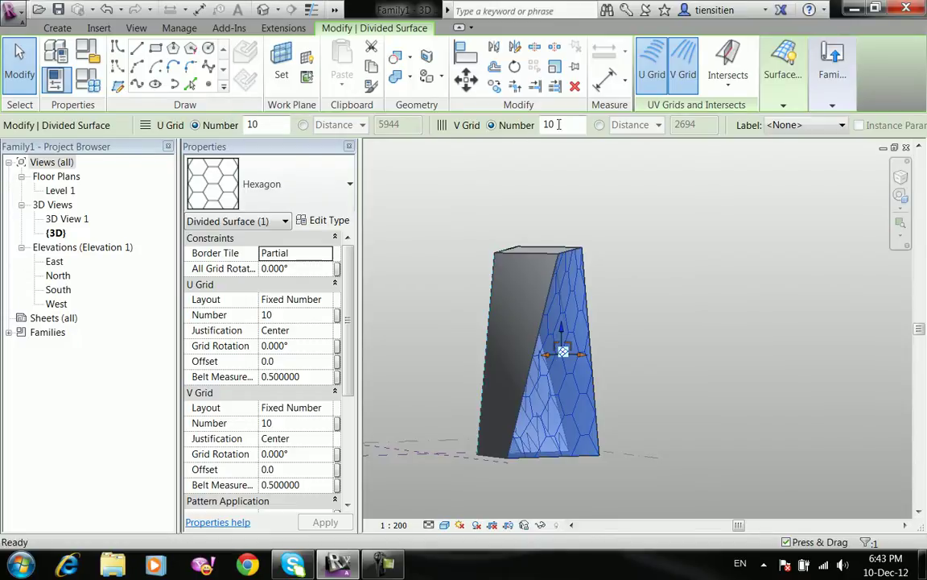
click(616, 266)
shift+middle_drag(653, 341, 573, 335)
click(571, 332)
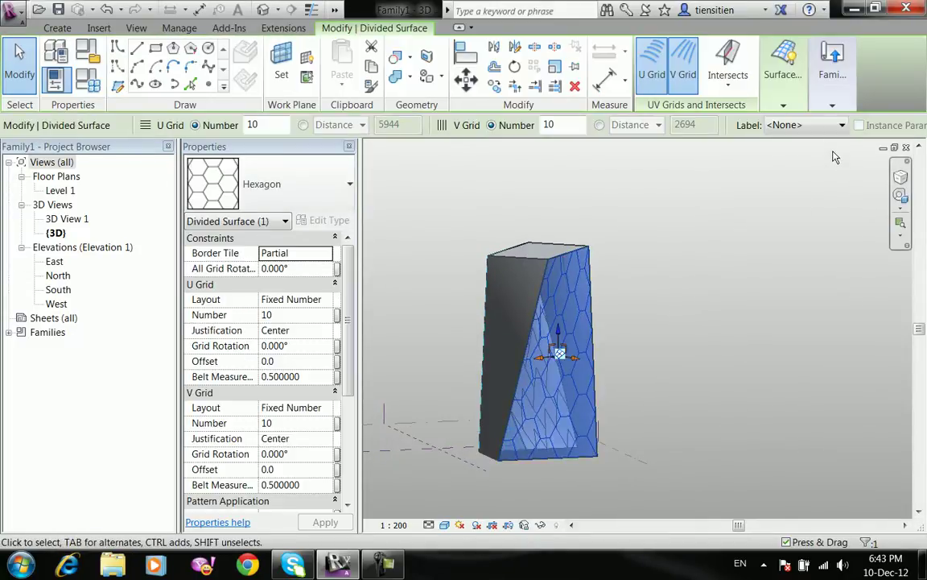
click(820, 139)
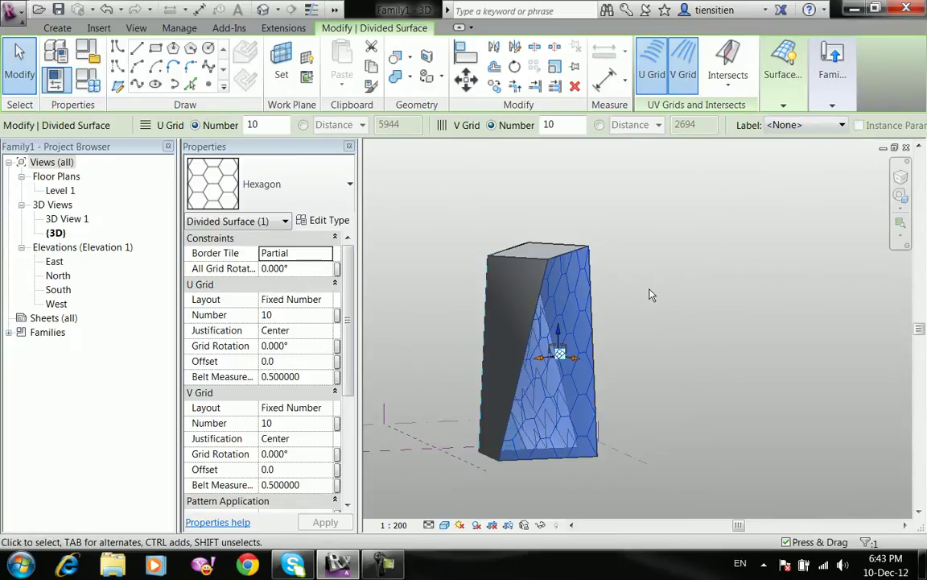
click(652, 295)
mouse_move(654, 294)
shift+middle_down()
mouse_move(652, 325)
mouse_move(641, 325)
mouse_move(658, 305)
shift+middle_up()
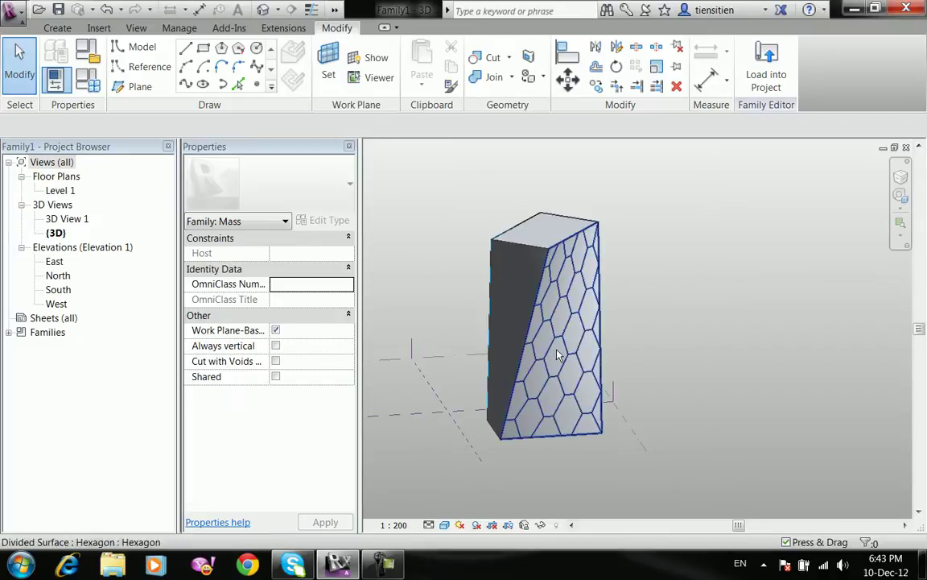
Create a new family from the Metric Curtain Panel Pattern Based template
scroll(598, 240, up, 1)
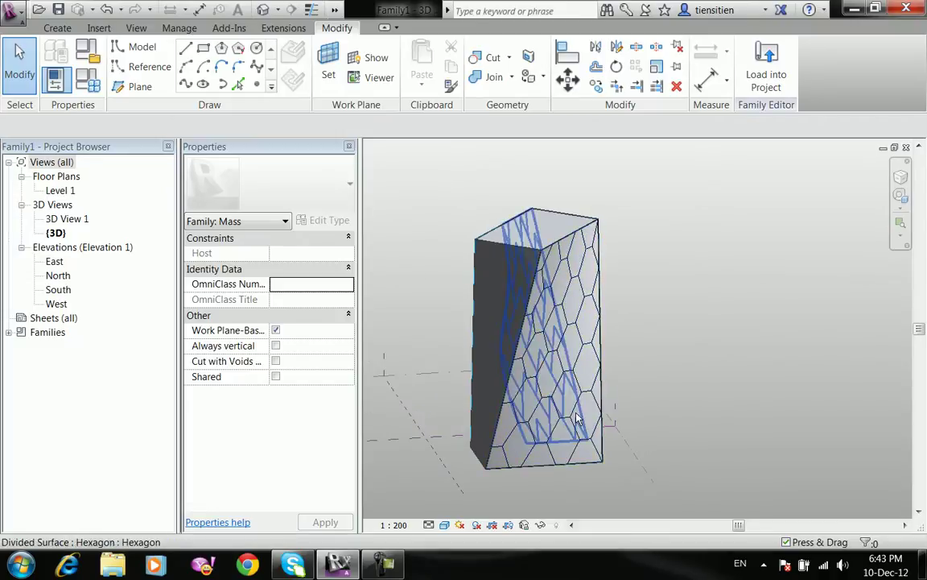
click(14, 13)
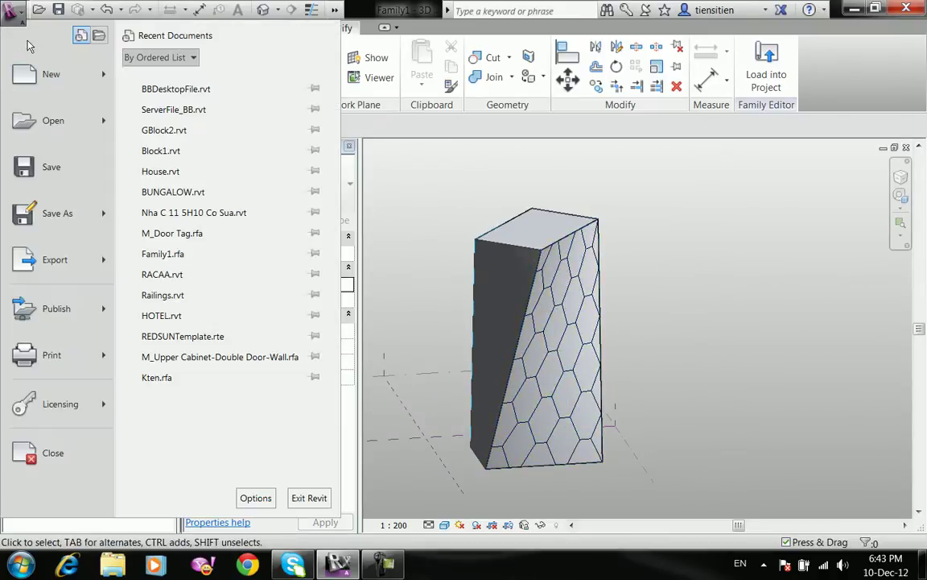
mouse_move(103, 75)
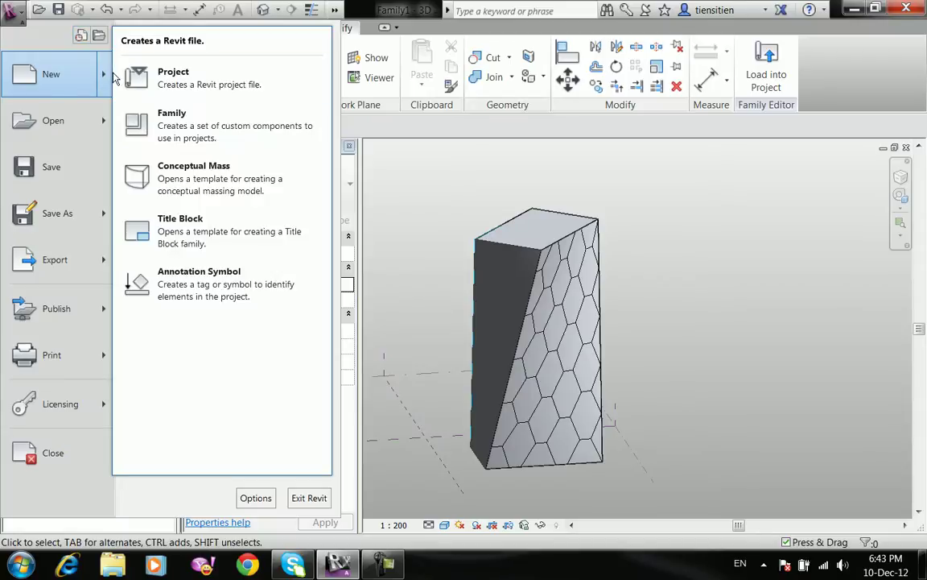
click(116, 117)
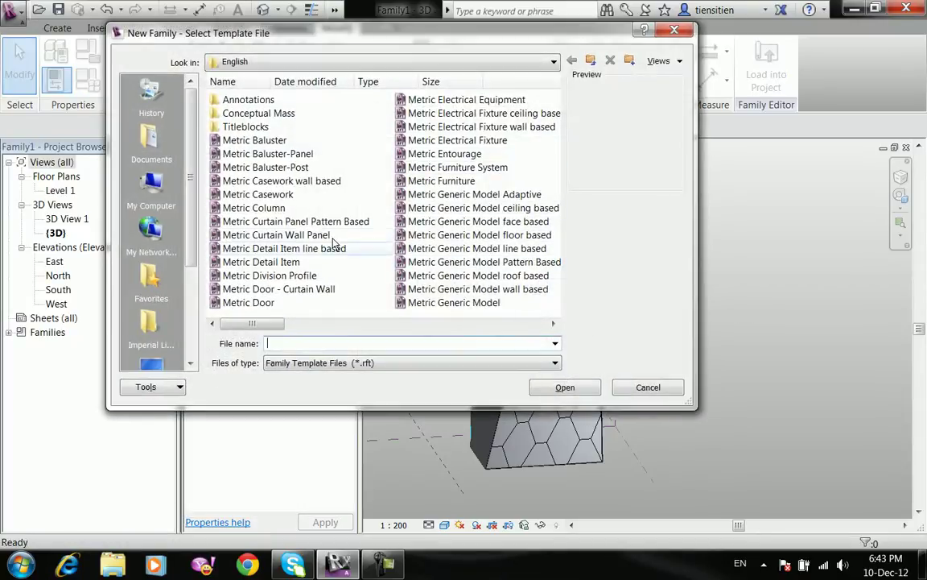
click(258, 225)
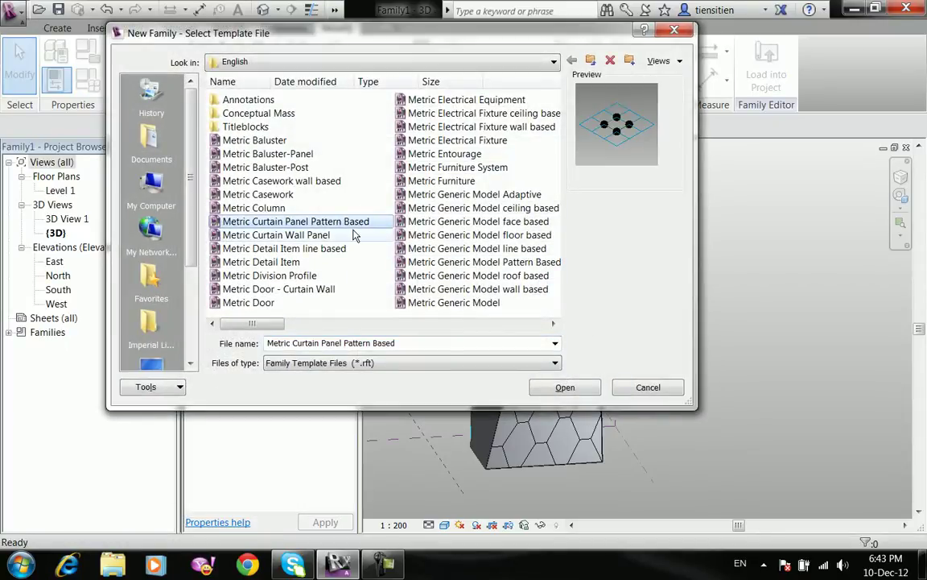
click(569, 387)
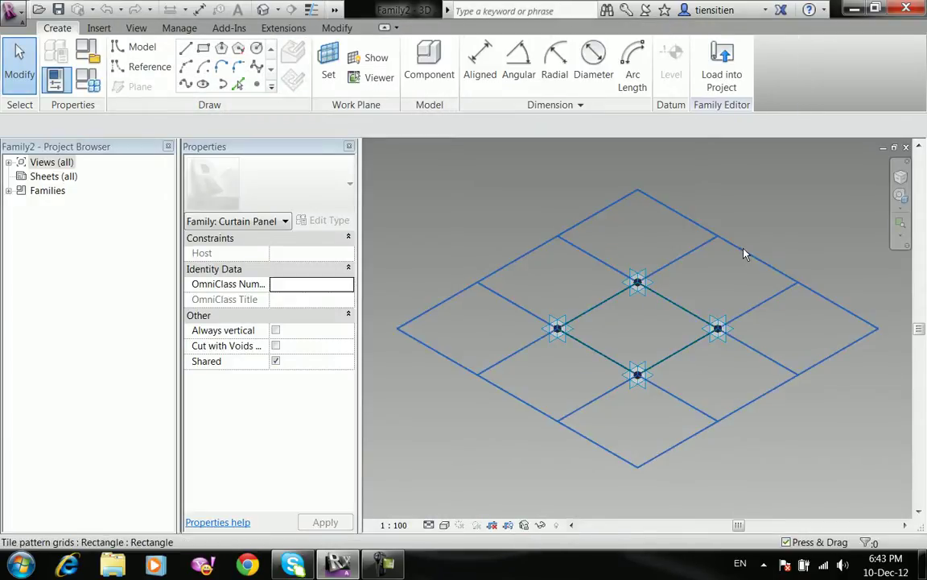
Change the curtain panel family's tile pattern grid from a rectangle to the Arrows pattern
click(742, 251)
click(296, 204)
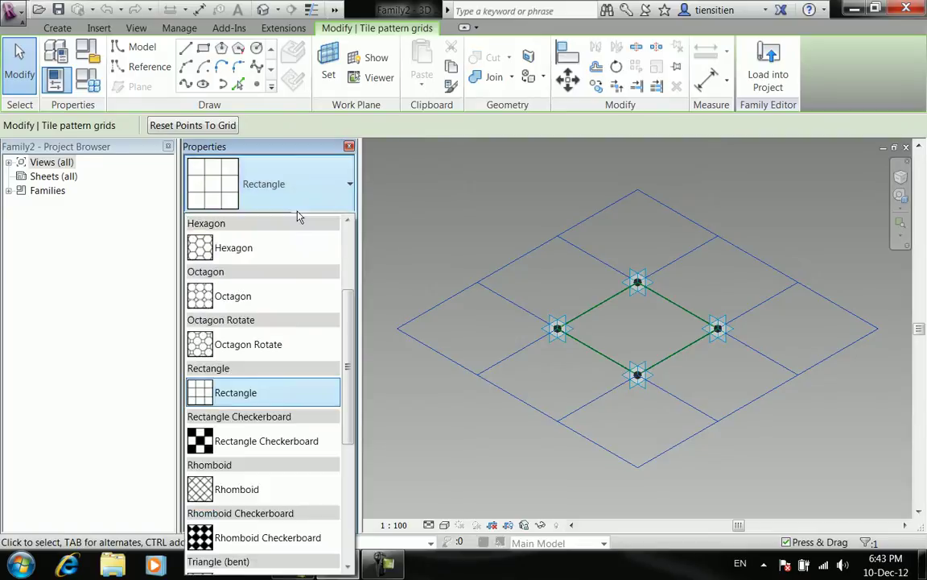
scroll(278, 294, up, 2)
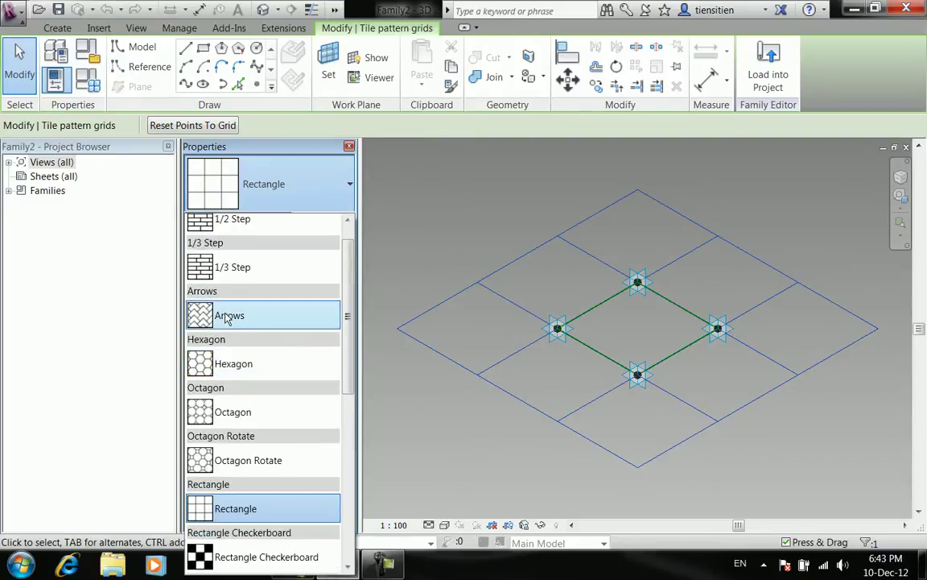
click(253, 319)
shift+middle_drag(562, 290, 551, 228)
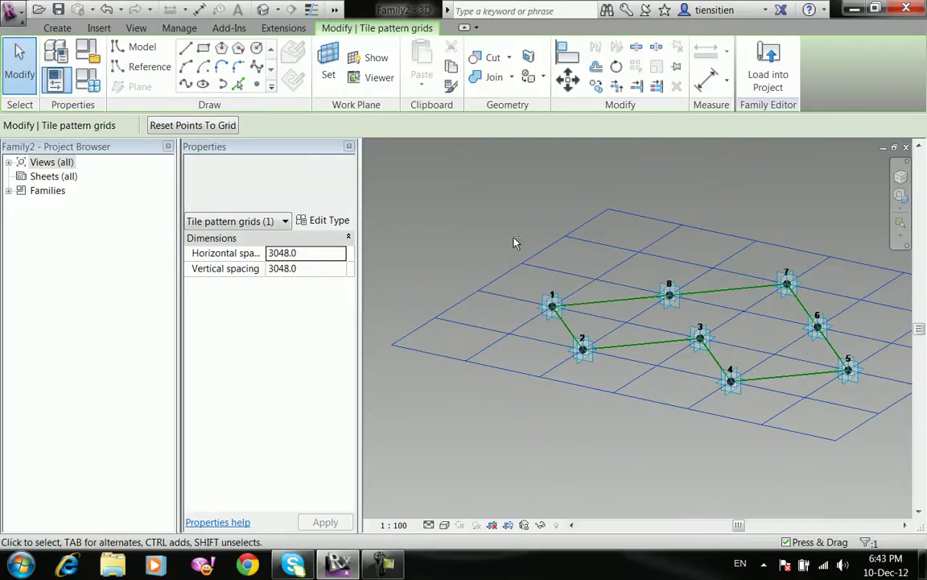
click(439, 242)
Set the work plane to the upright reference plane at adaptive point 2, perpendicular to the reference line
shift+middle_drag(548, 345, 515, 346)
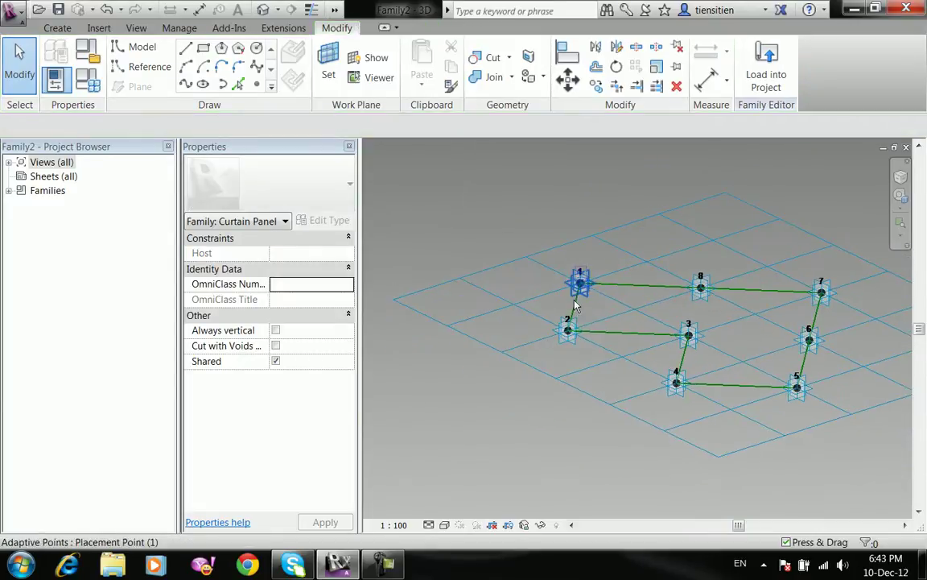
scroll(566, 331, up, 1)
key(Tab)
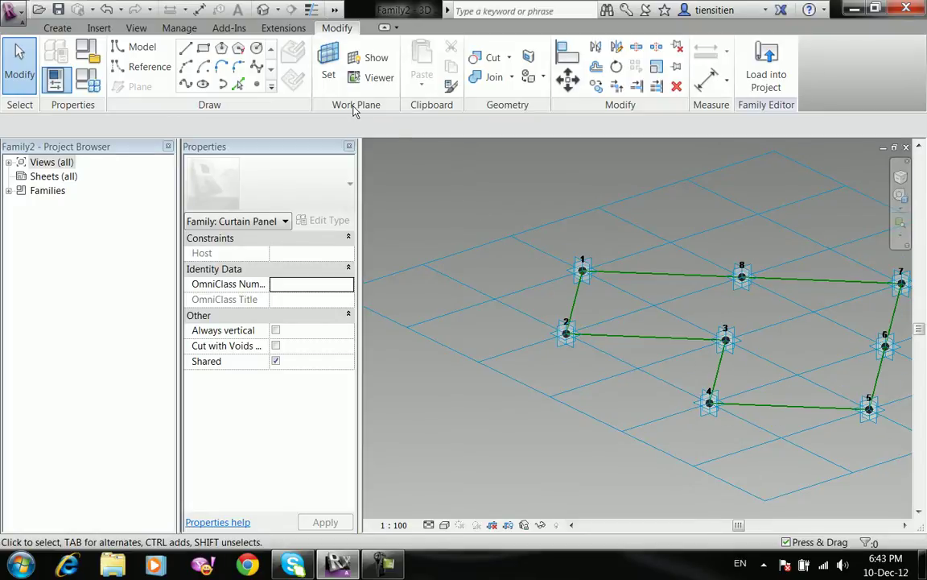
click(337, 76)
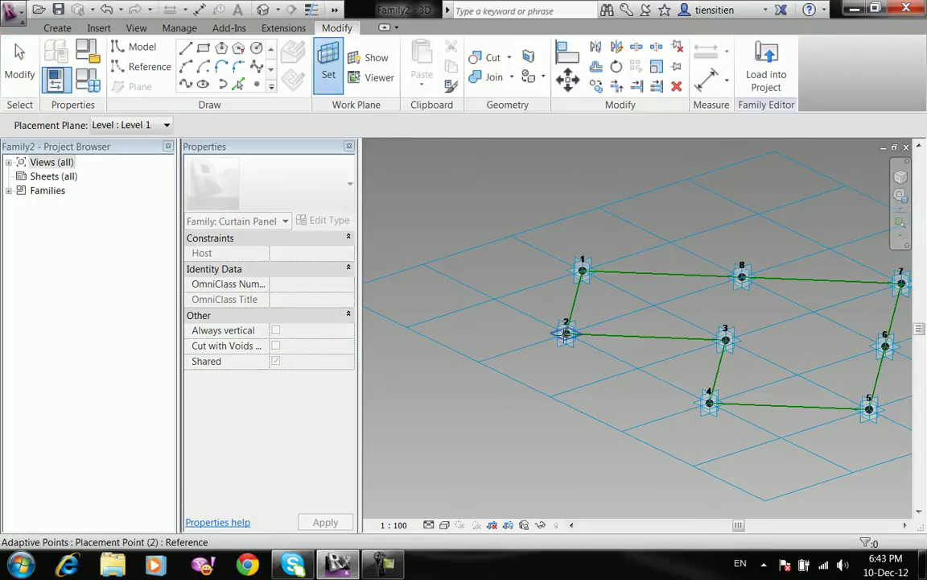
key(Tab)
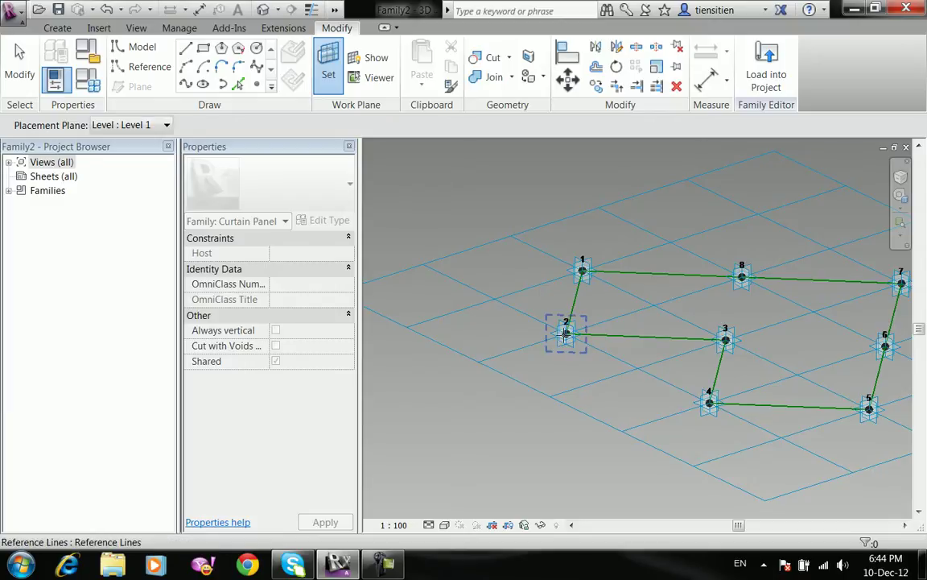
click(566, 331)
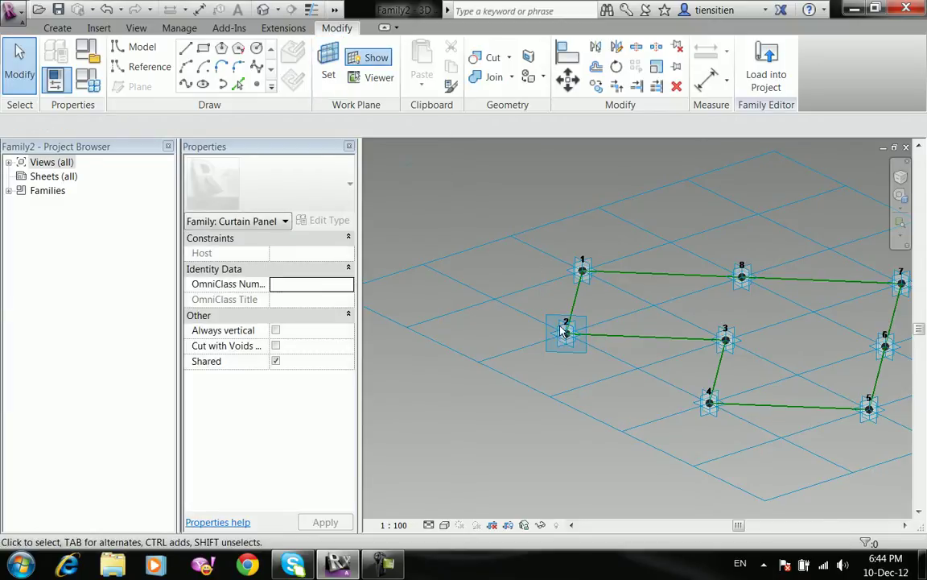
scroll(576, 348, up, 3)
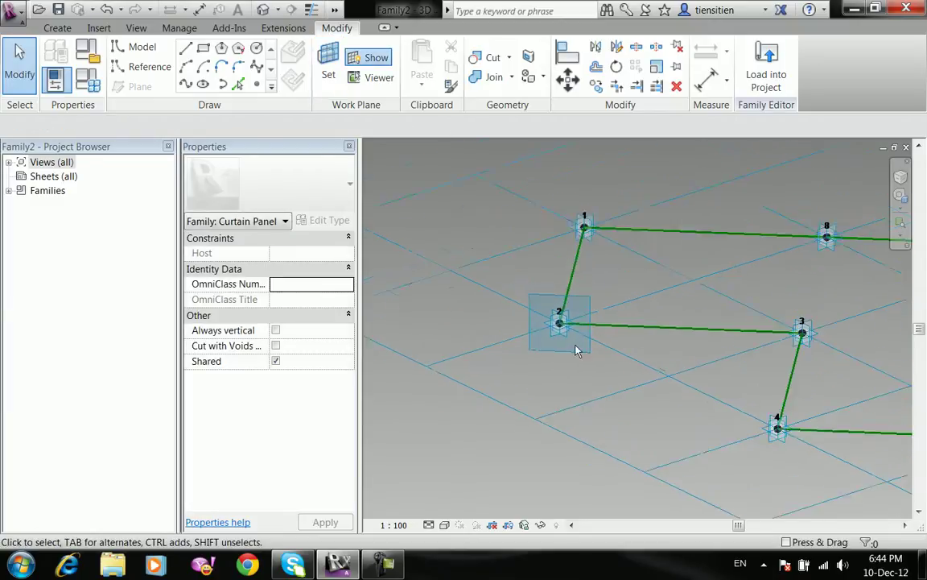
Draw a small six-sided model-line polygon centred on adaptive point 2 in the active work plane
click(221, 48)
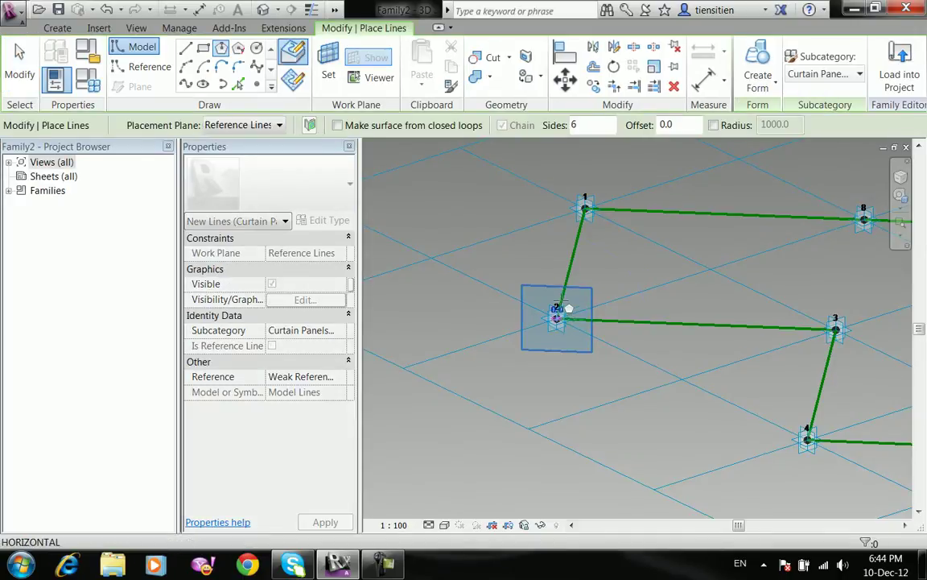
click(563, 316)
click(566, 300)
right_click(525, 235)
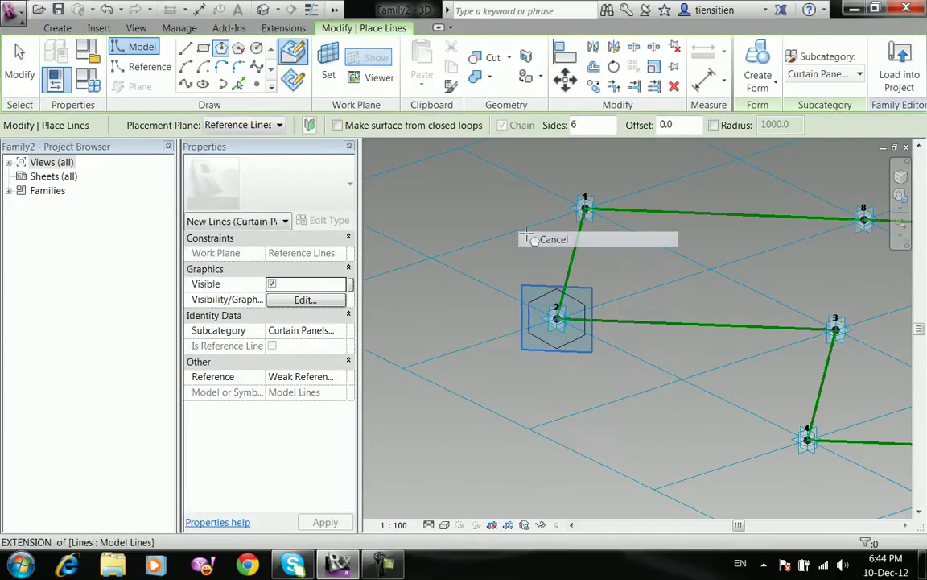
click(548, 243)
scroll(567, 278, down, 1)
key(Tab)
click(571, 294)
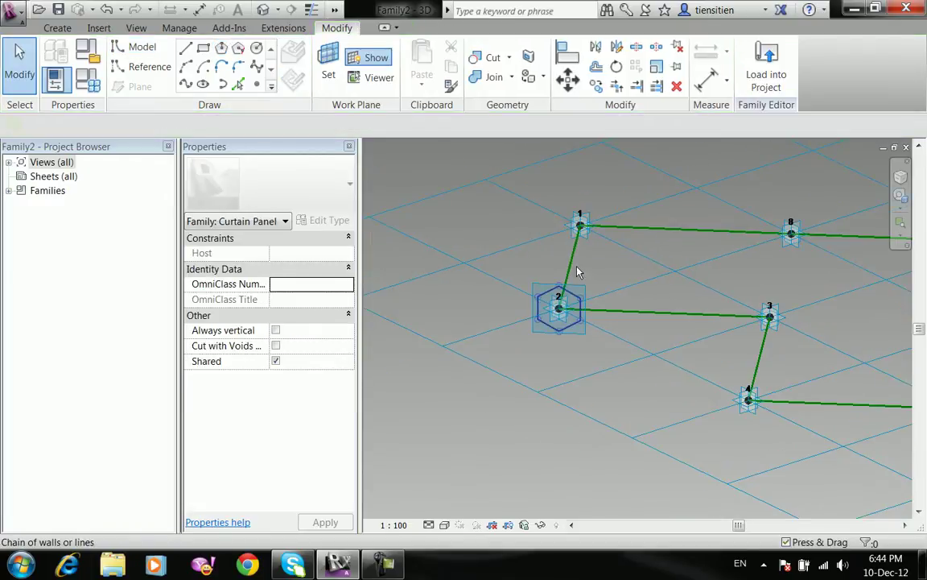
key(Tab)
ctrl+click(573, 256)
click(655, 87)
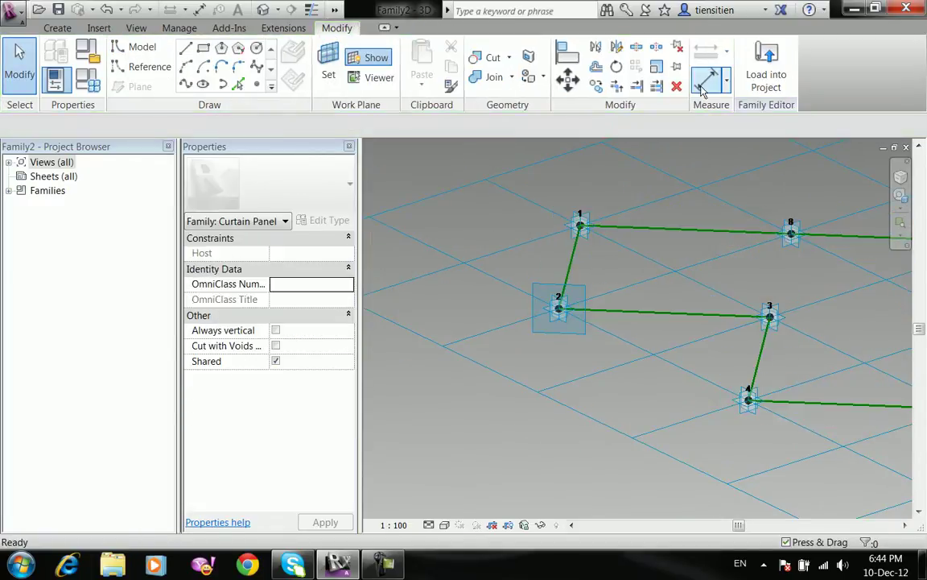
right_click(455, 175)
click(458, 179)
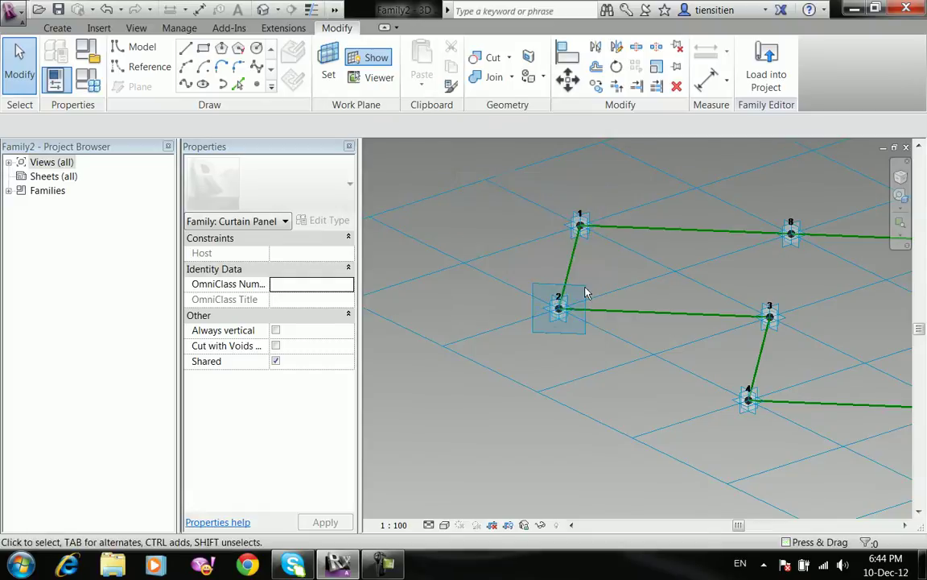
key(Tab)
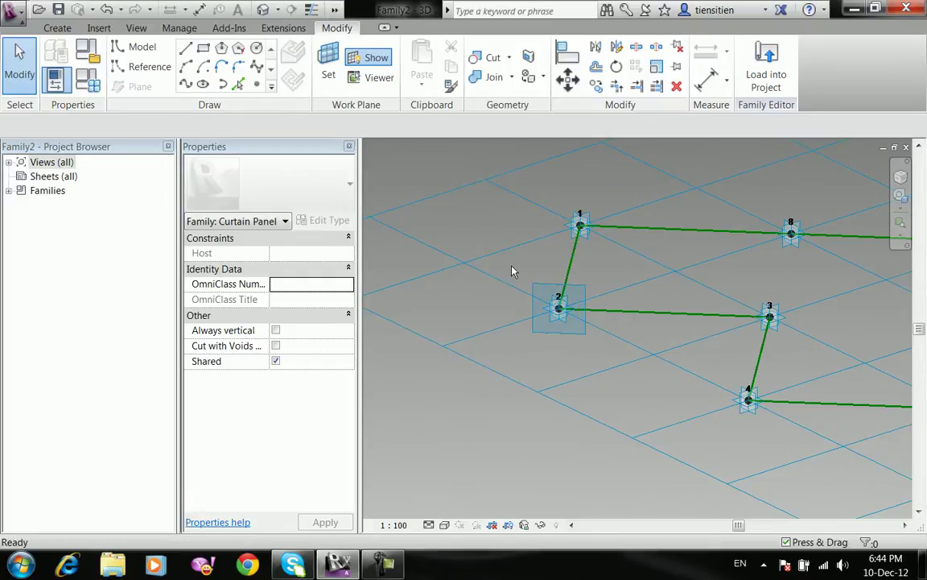
Create a solid form by sweeping the hexagon profile along the whole chain of arrow-shaped reference lines
scroll(547, 298, up, 2)
key(Tab)
click(583, 244)
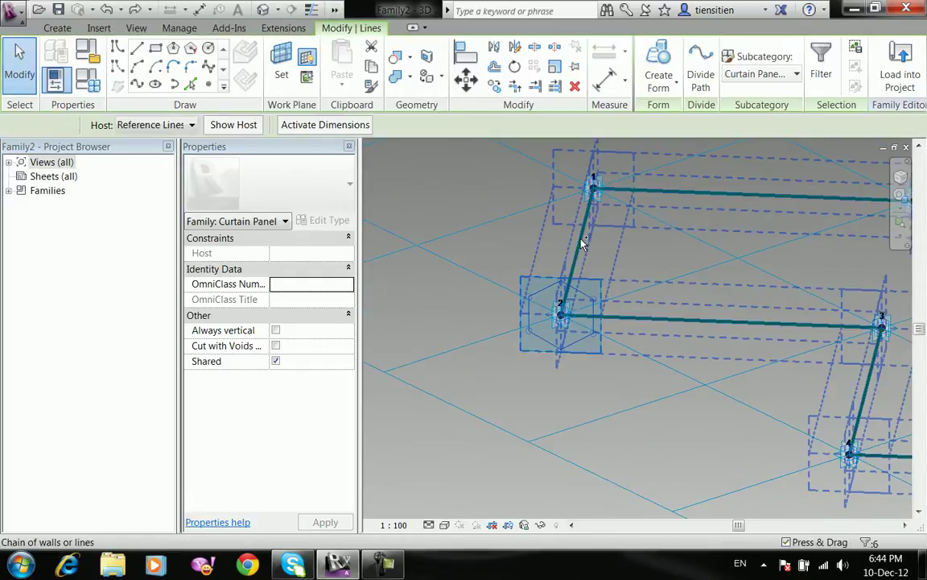
ctrl+click(580, 238)
click(745, 87)
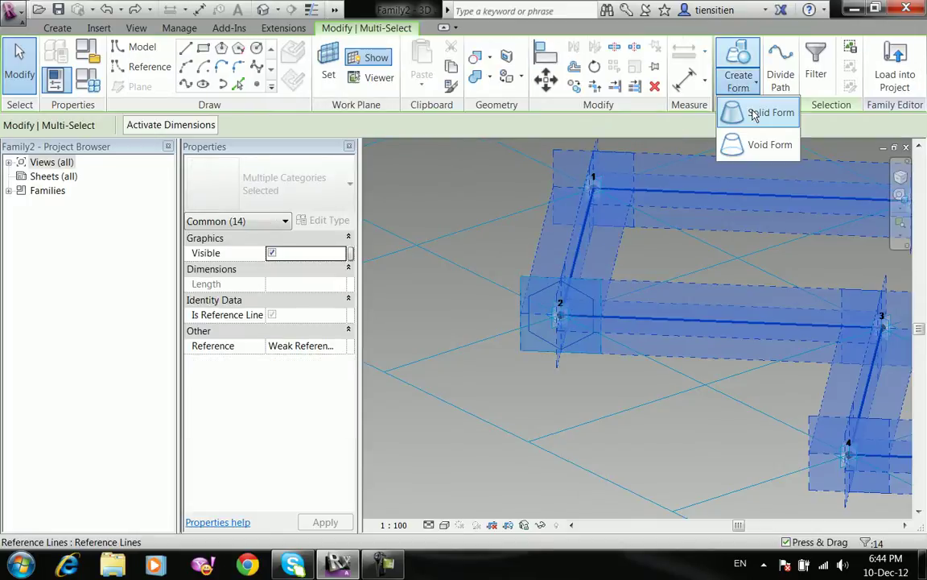
click(760, 113)
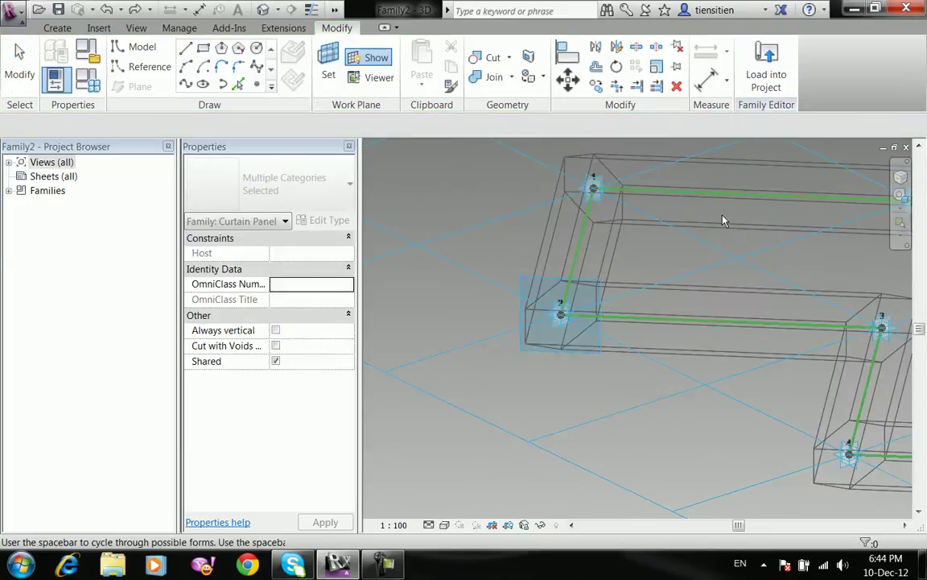
scroll(699, 262, down, 2)
middle_drag(699, 263, 531, 408)
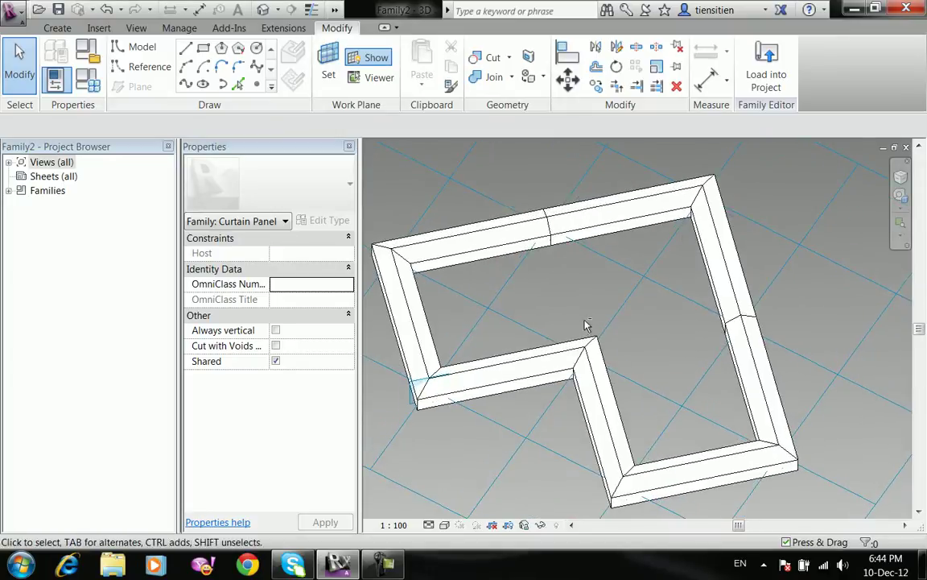
Load the finished curtain panel family into Family1 only
click(766, 71)
click(366, 197)
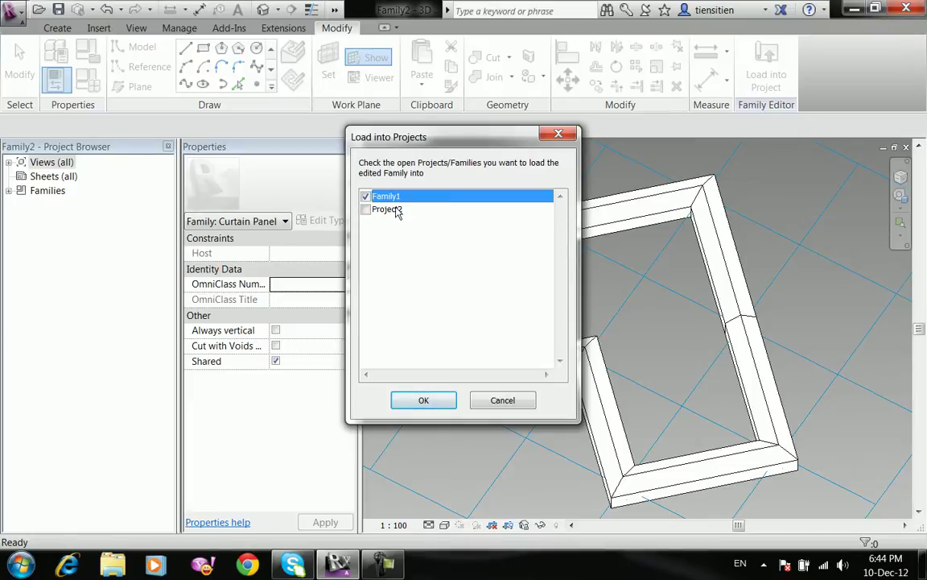
click(424, 401)
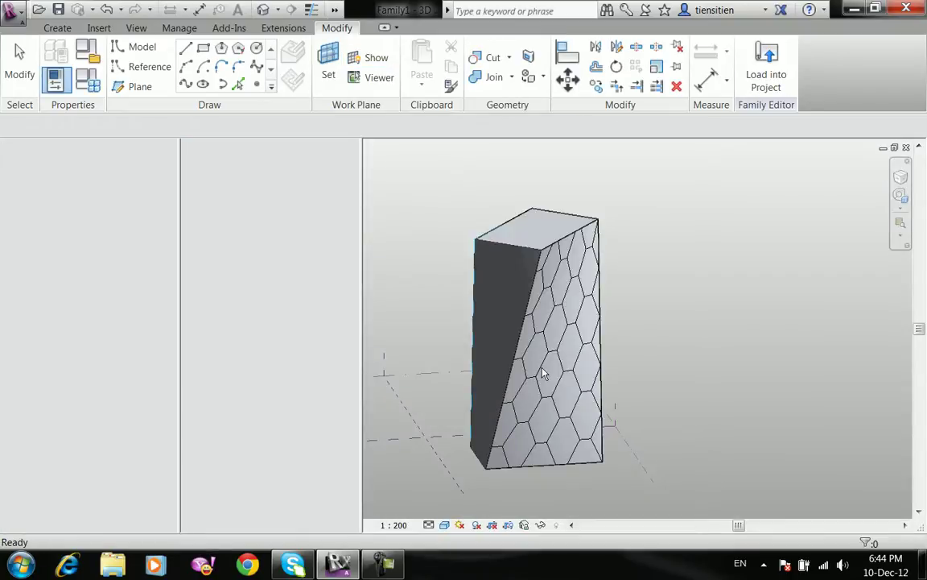
Apply the Family2 panel type to the Arrows-patterned divided surface on the tower
shift+middle_drag(479, 356, 429, 316)
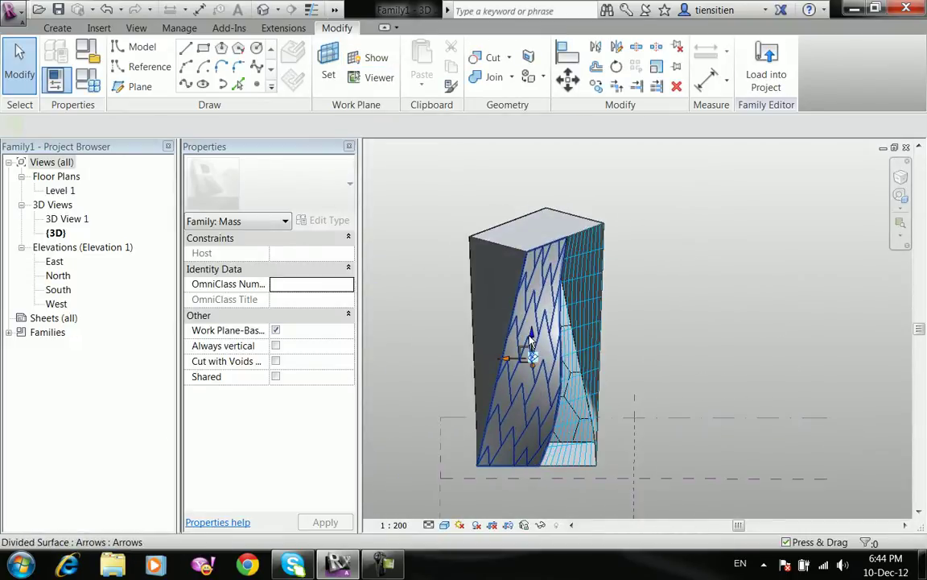
click(529, 342)
click(322, 195)
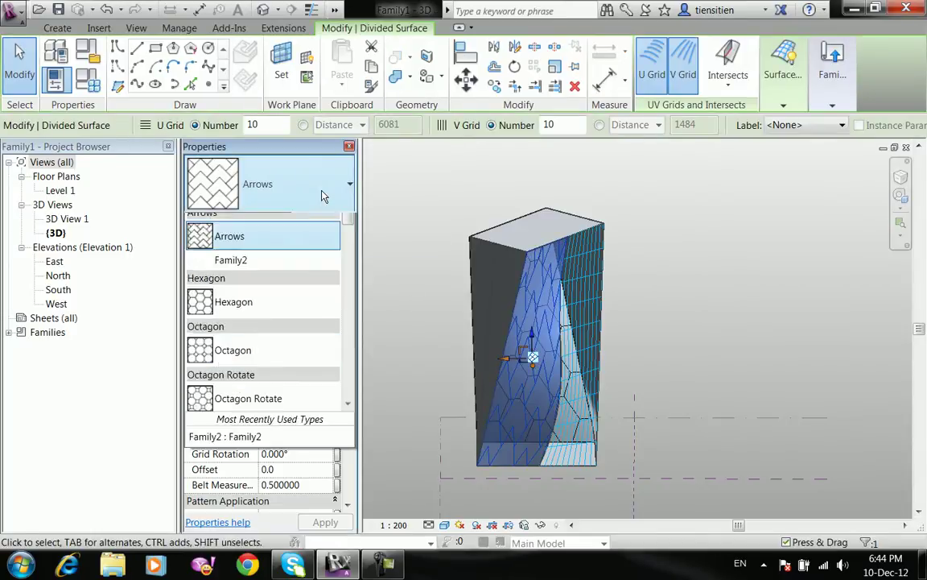
click(420, 349)
Examine the arrow-shaped panels up close and check the hexagon-patterned face on the other side of the tower
scroll(421, 348, up, 3)
mouse_move(453, 339)
shift+middle_down()
mouse_move(544, 341)
mouse_move(553, 323)
mouse_move(451, 348)
shift+middle_up()
scroll(452, 349, up, 5)
scroll(735, 415, up, 4)
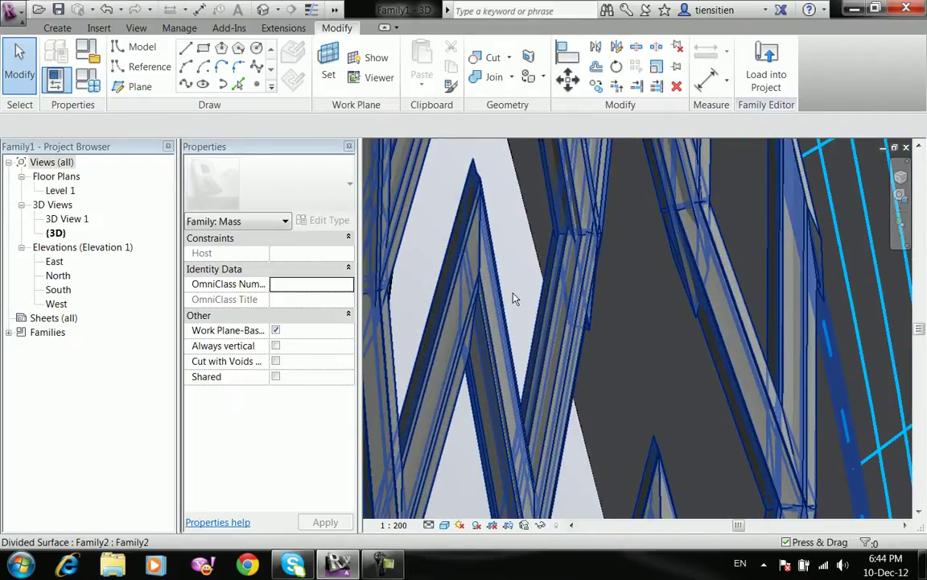
click(633, 308)
scroll(634, 305, down, 4)
shift+middle_drag(635, 306, 453, 325)
scroll(515, 318, down, 5)
click(735, 245)
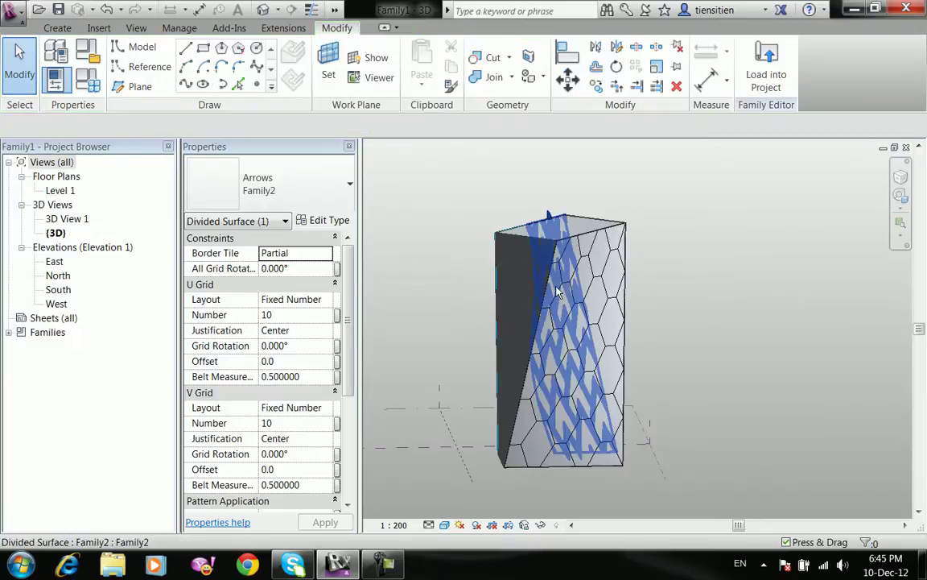
click(406, 246)
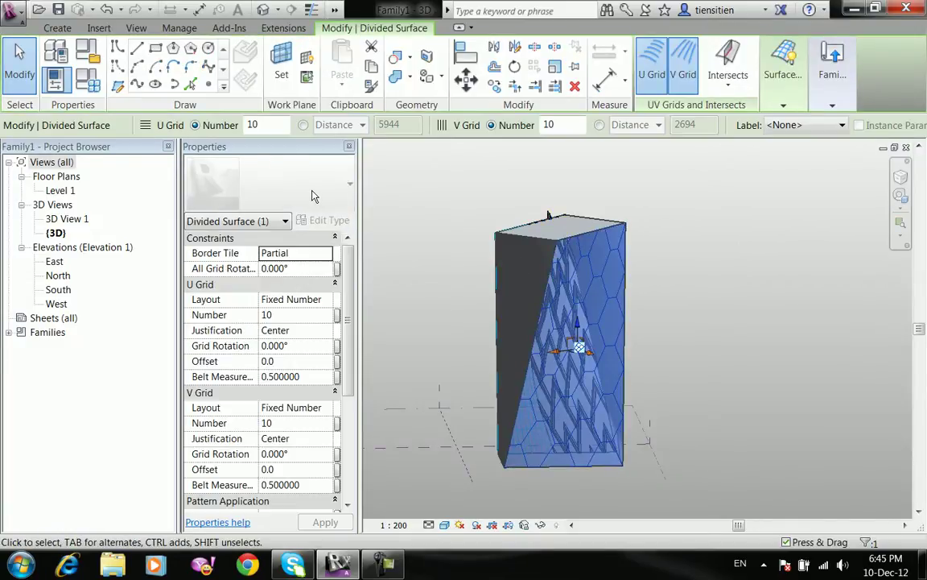
click(446, 192)
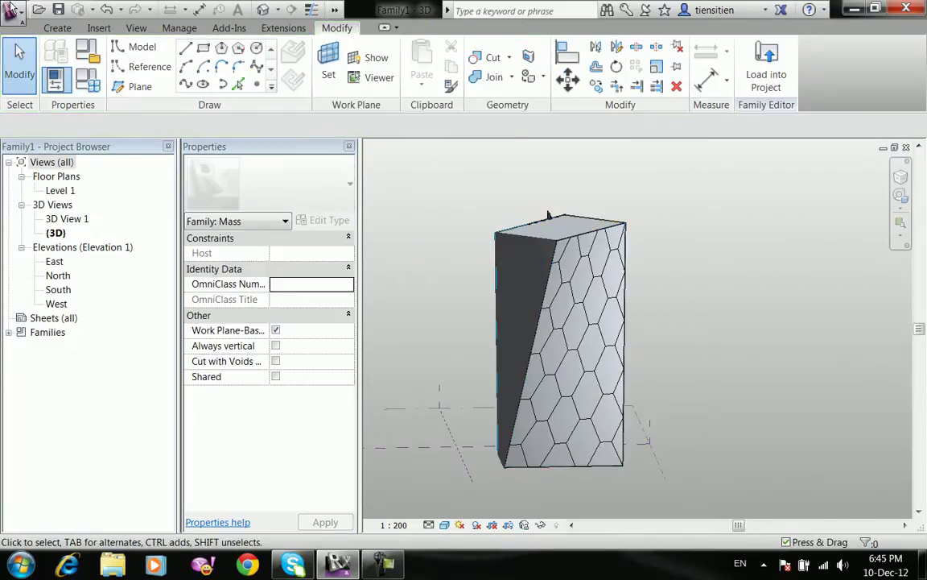
Create a new family from the Metric Curtain Panel Pattern Based template
click(12, 10)
mouse_move(108, 80)
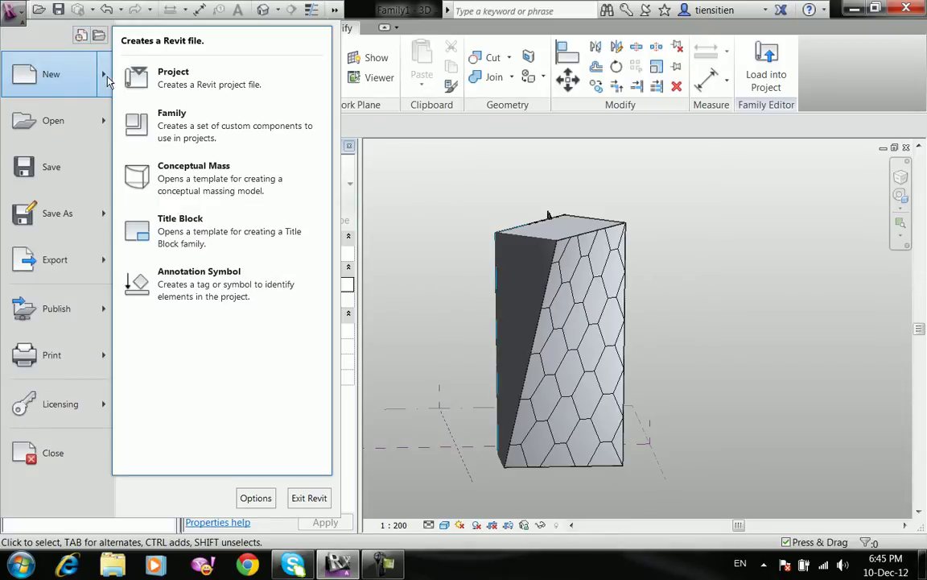
click(141, 125)
click(364, 226)
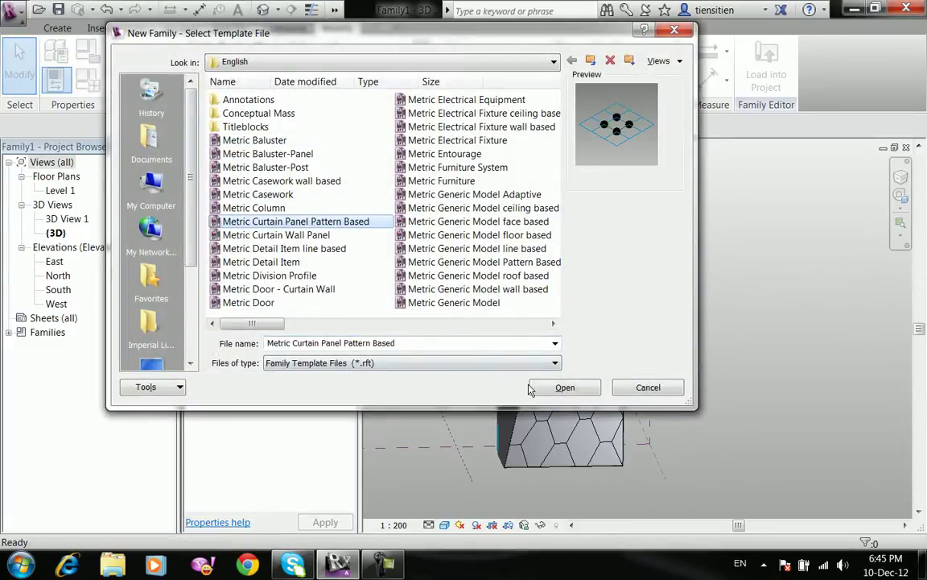
click(556, 388)
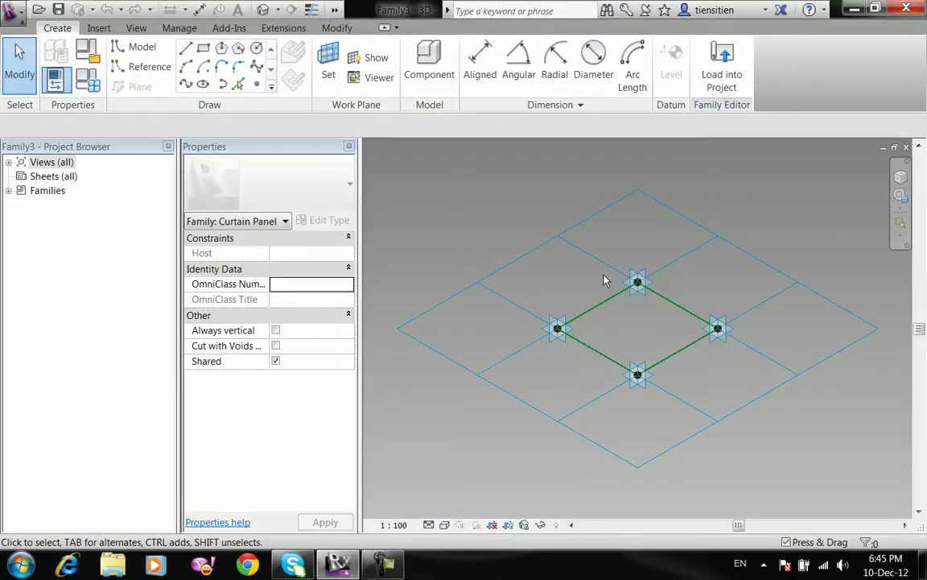
Change the tile pattern grid of the new panel family to Hexagon
click(598, 216)
click(335, 186)
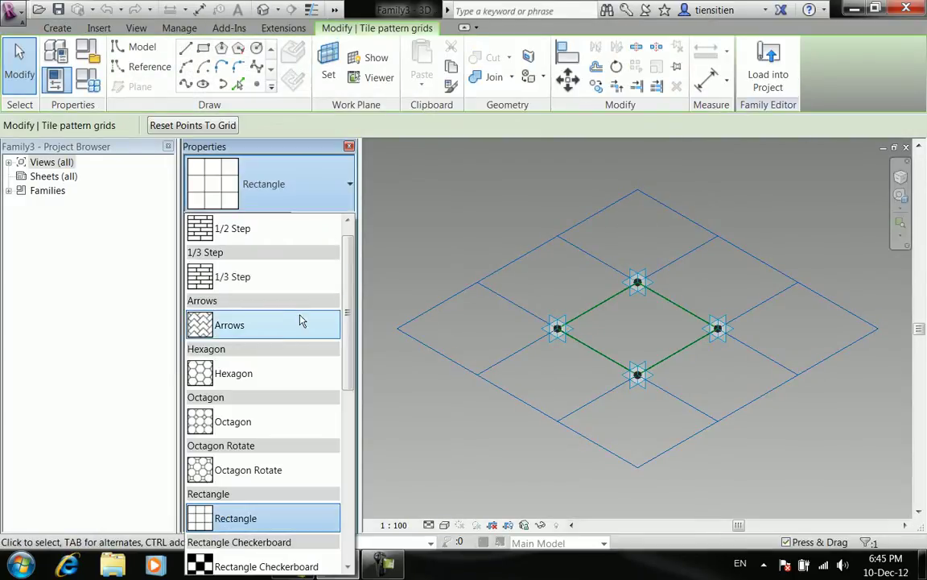
click(206, 375)
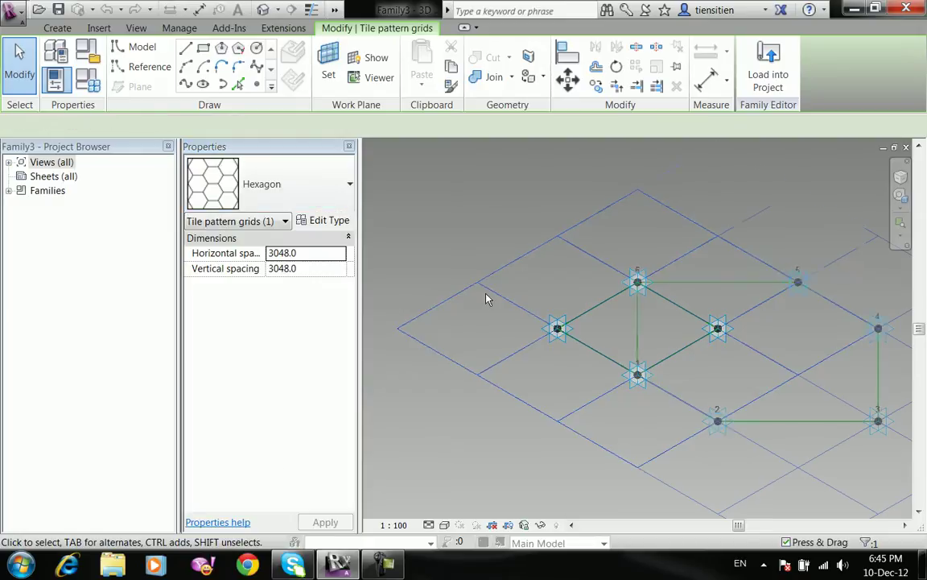
click(448, 195)
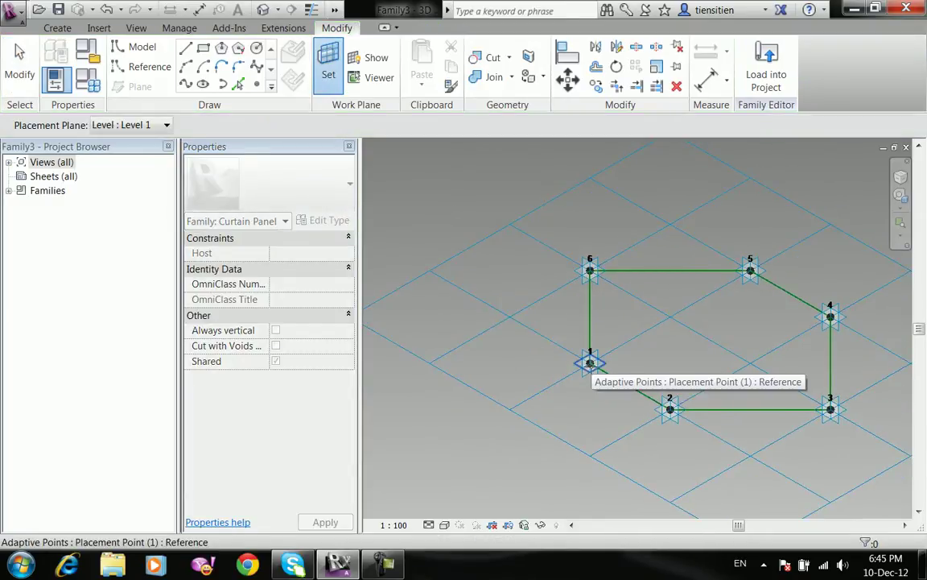
Draw a hexagon profile with sides of about 600 mm around placement point 1, on that point's reference-line work plane
key(Tab)
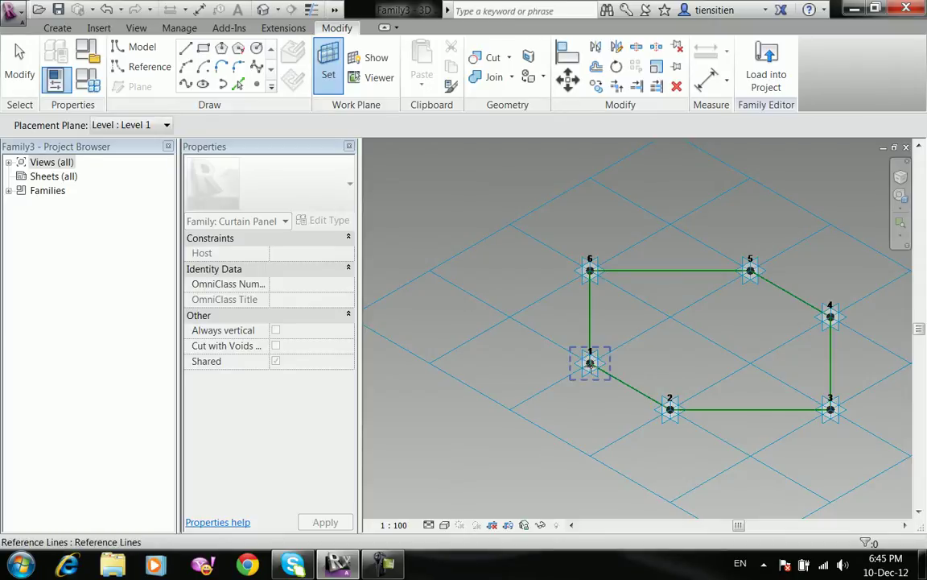
click(590, 362)
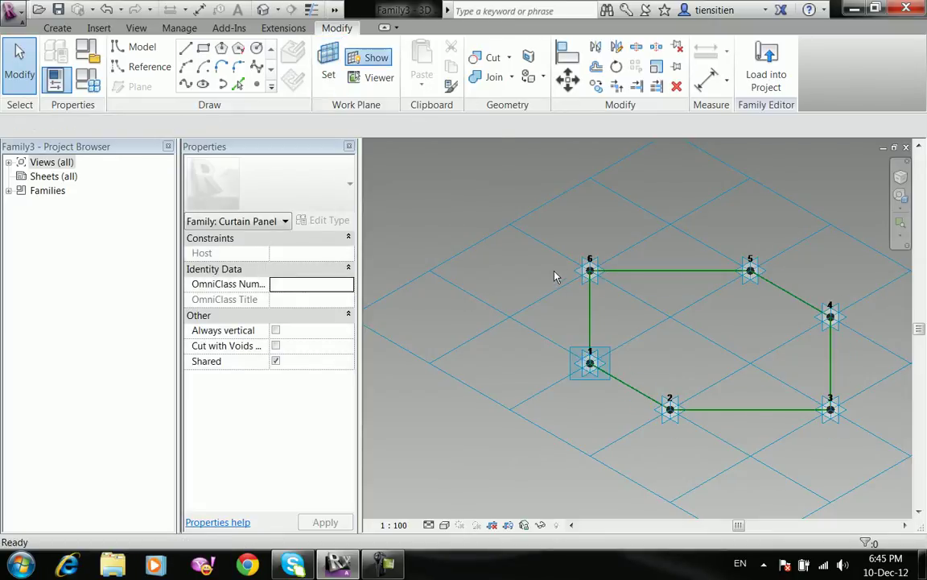
scroll(555, 283, up, 2)
click(222, 49)
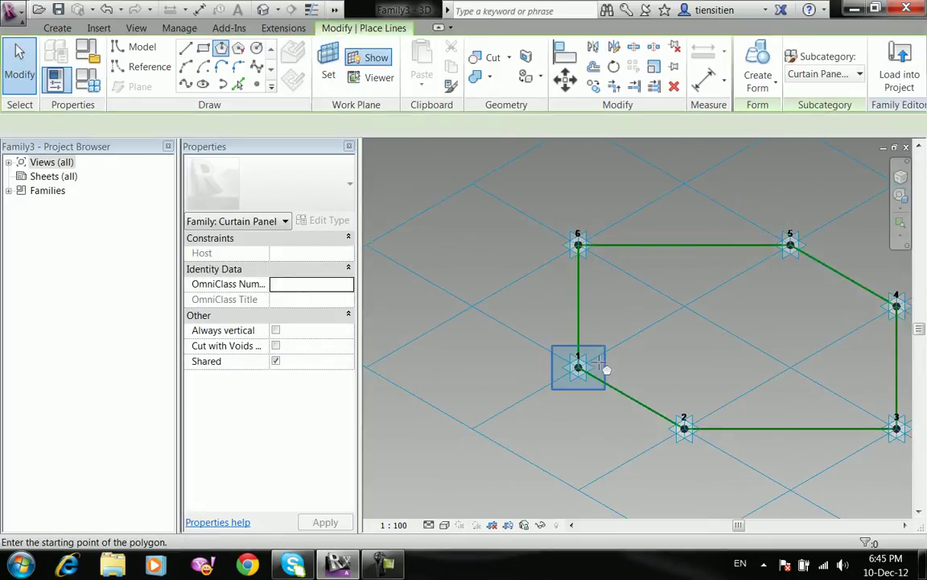
right_click(622, 284)
click(649, 292)
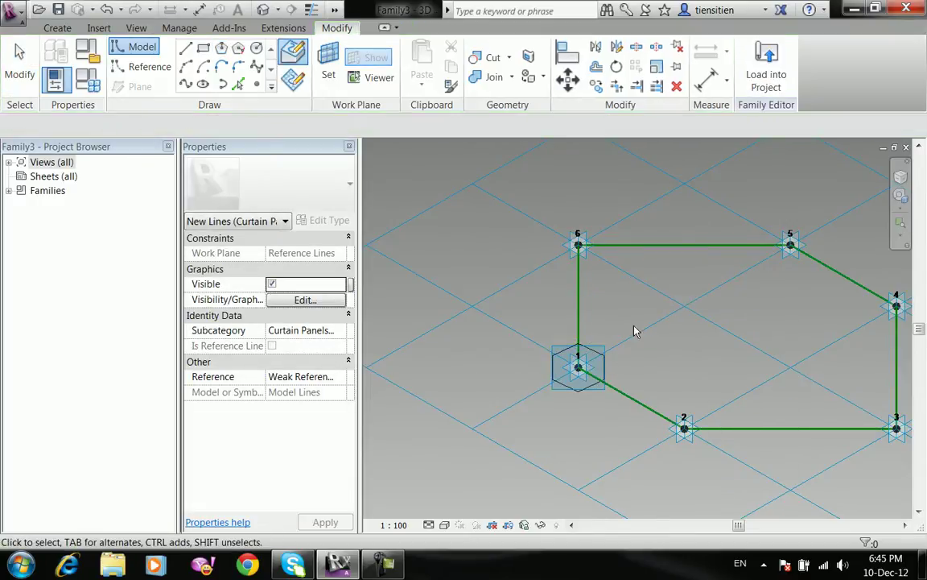
Create a solid form by sweeping the small hexagon profile along the whole chain of hexagonal reference lines
click(576, 300)
key(Tab)
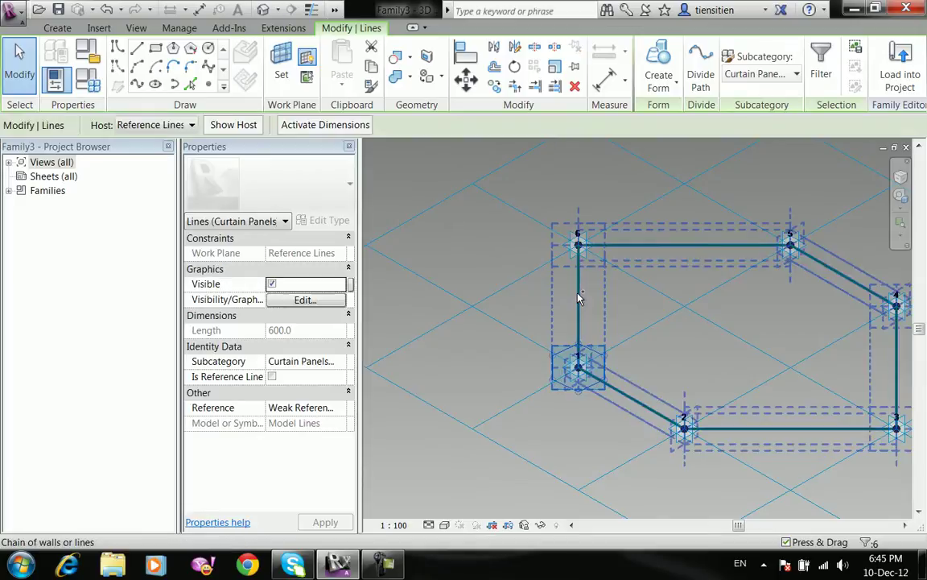
ctrl+click(577, 294)
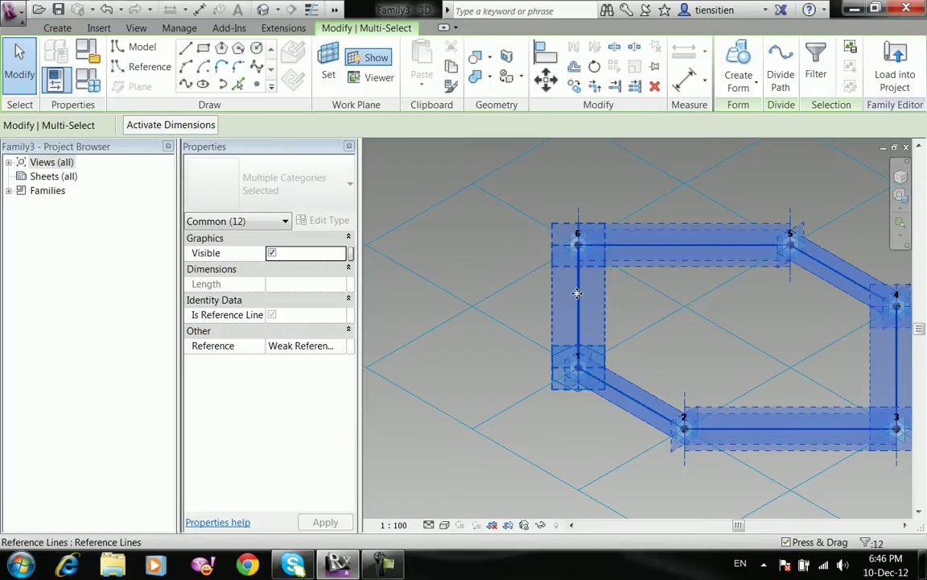
click(739, 81)
click(765, 114)
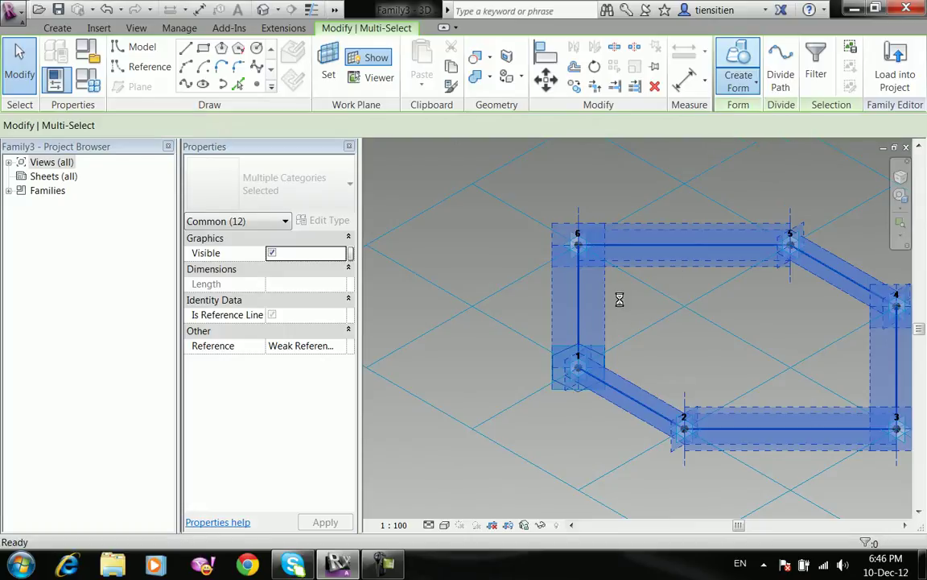
click(702, 344)
Load the hexagonal curtain panel family into Family1 only
scroll(702, 344, down, 2)
middle_drag(702, 344, 621, 296)
click(757, 81)
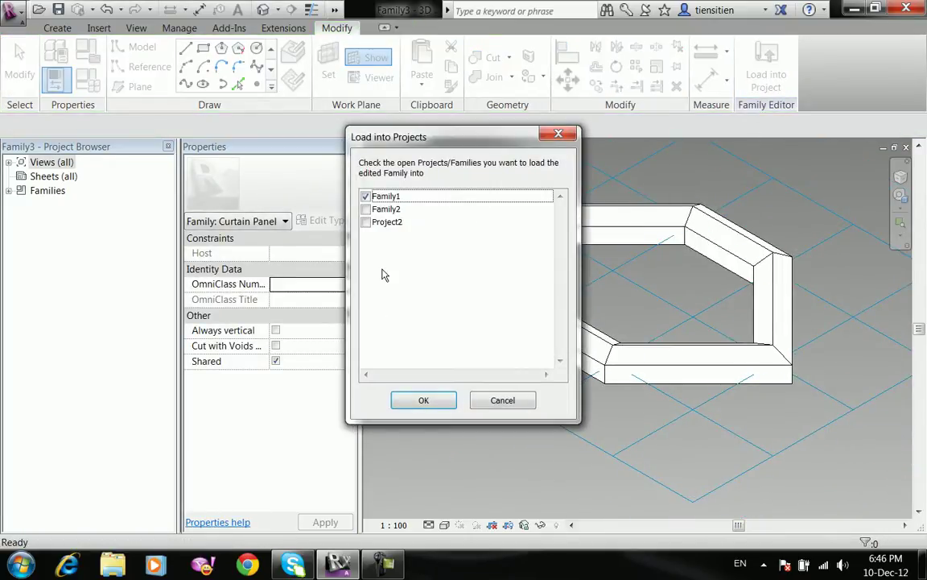
click(425, 398)
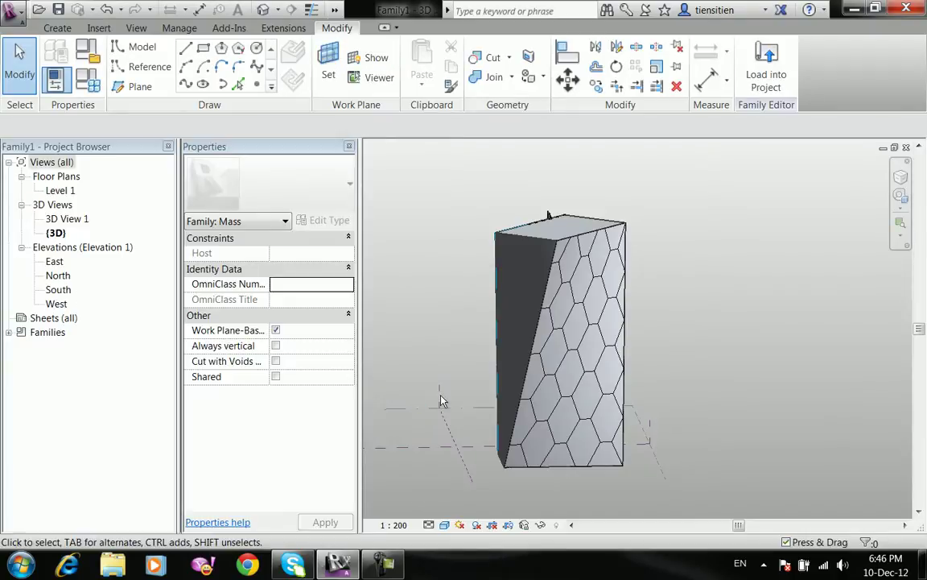
Apply the Family3 panel type to the Hexagon-patterned divided surface on the tower
click(609, 286)
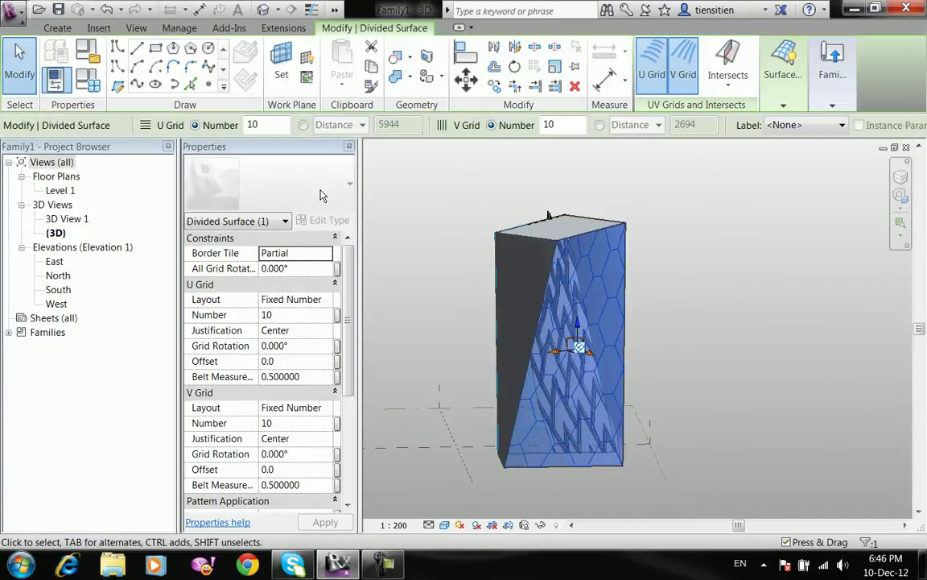
click(306, 184)
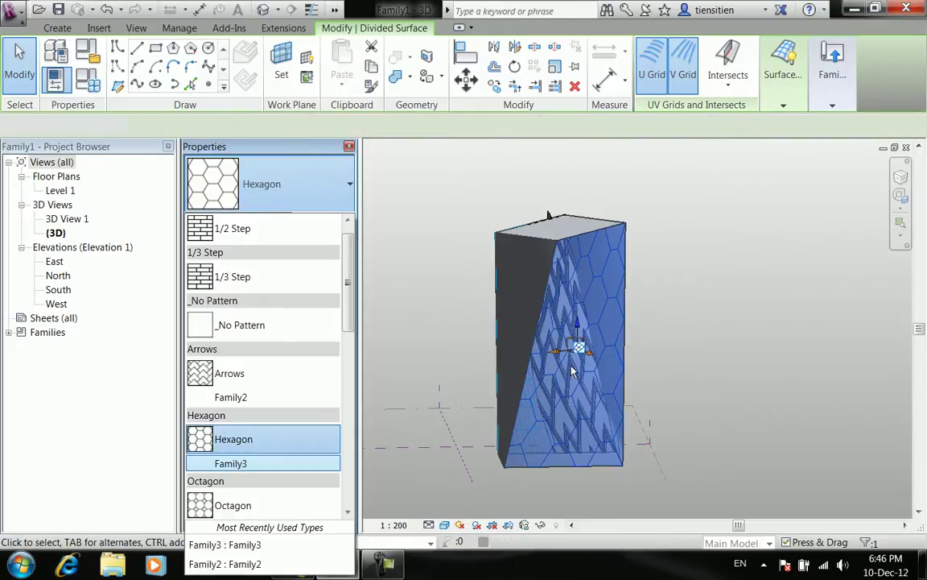
click(423, 362)
scroll(486, 332, up, 2)
middle_drag(488, 333, 546, 323)
scroll(732, 340, up, 4)
middle_drag(725, 335, 626, 304)
scroll(765, 333, up, 2)
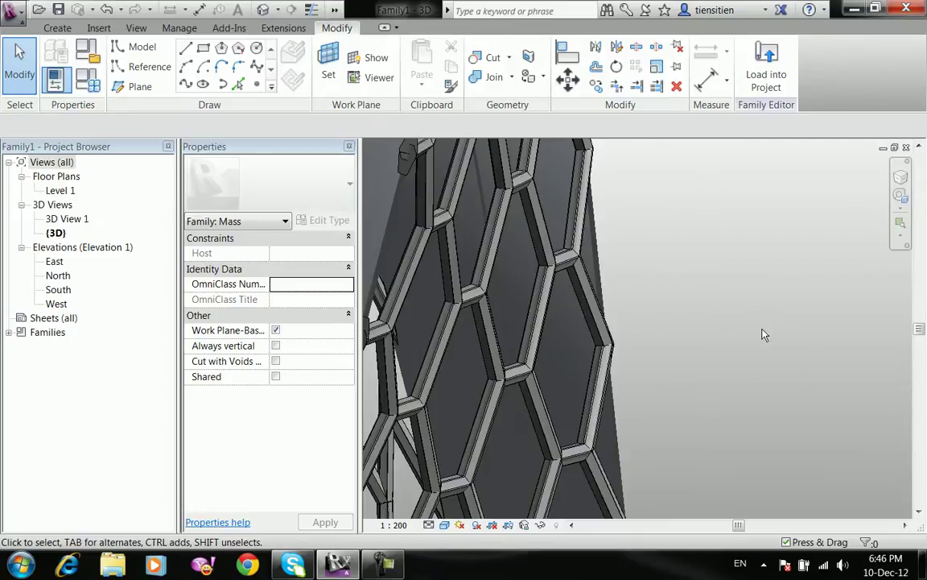
scroll(765, 335, down, 5)
Load the tower mass into Project2 and place one instance on the Level 1 work plane
click(766, 72)
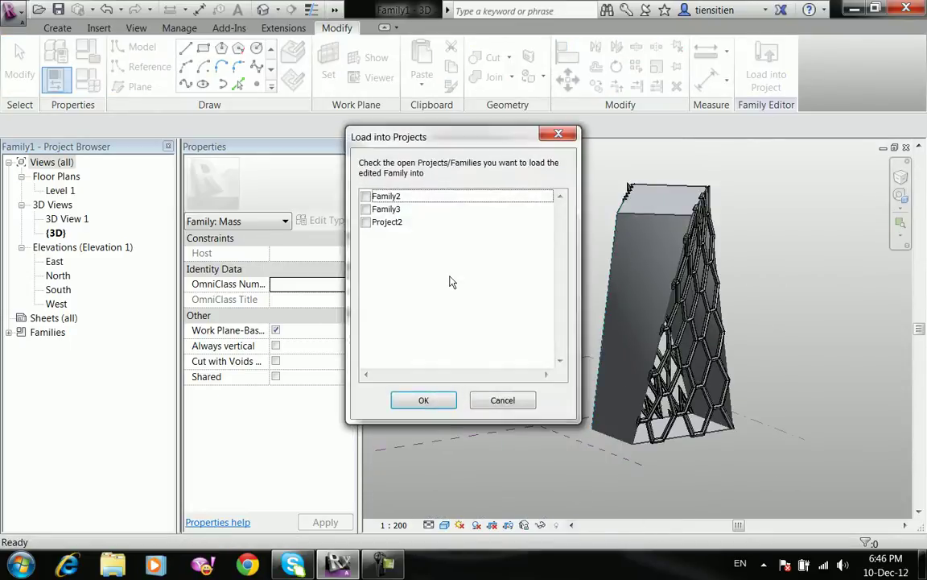
click(366, 222)
click(423, 401)
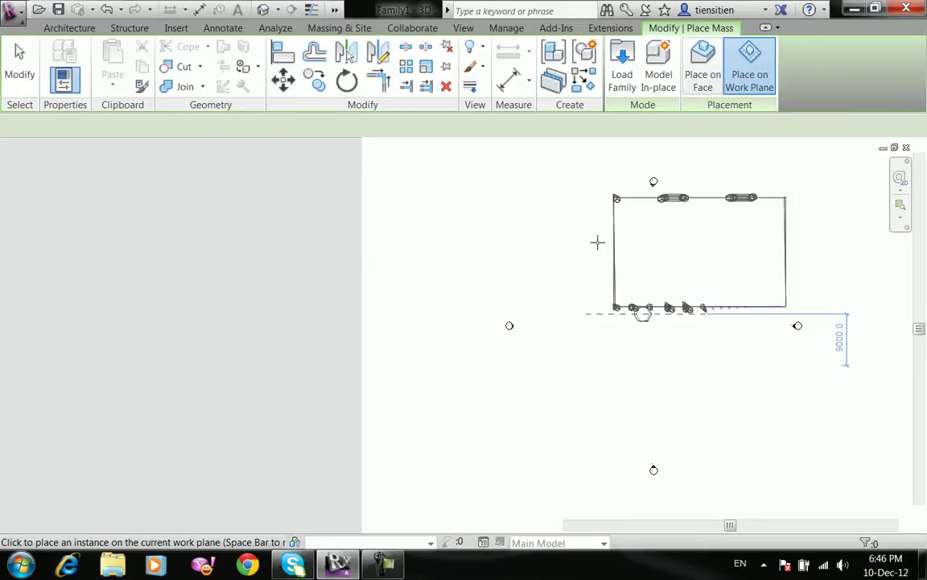
click(597, 243)
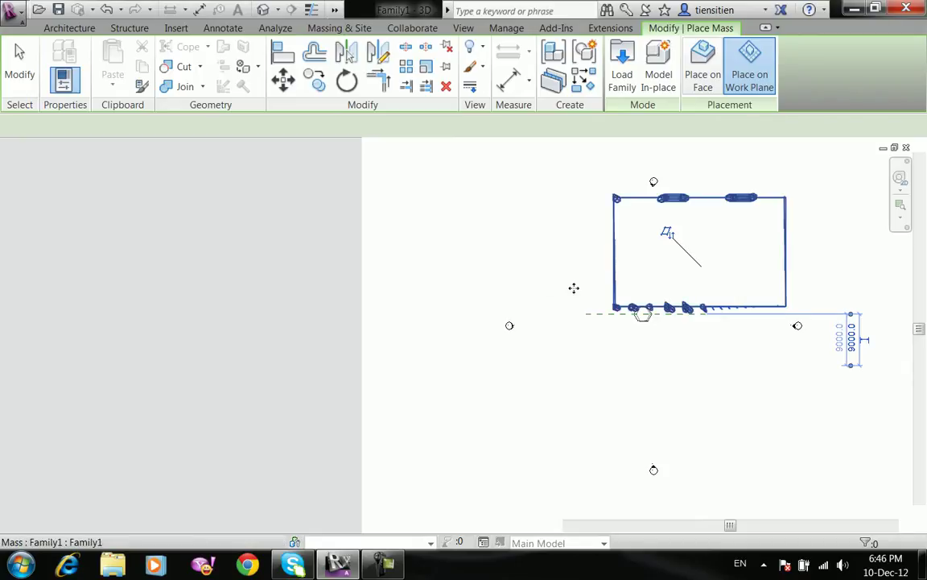
key(Escape)
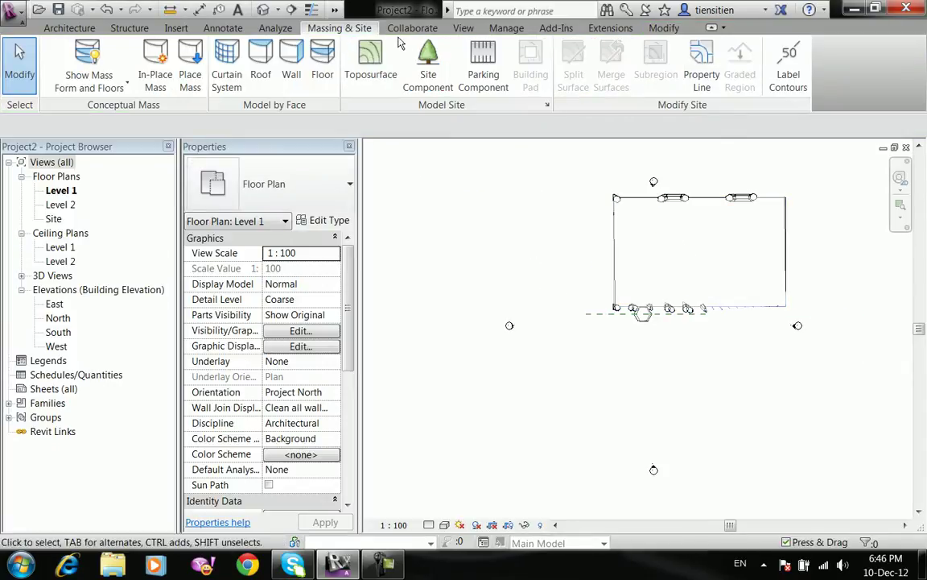
Open the project's default 3D view, set its visual style to Shaded, and inspect the panelled tower
click(463, 27)
click(455, 80)
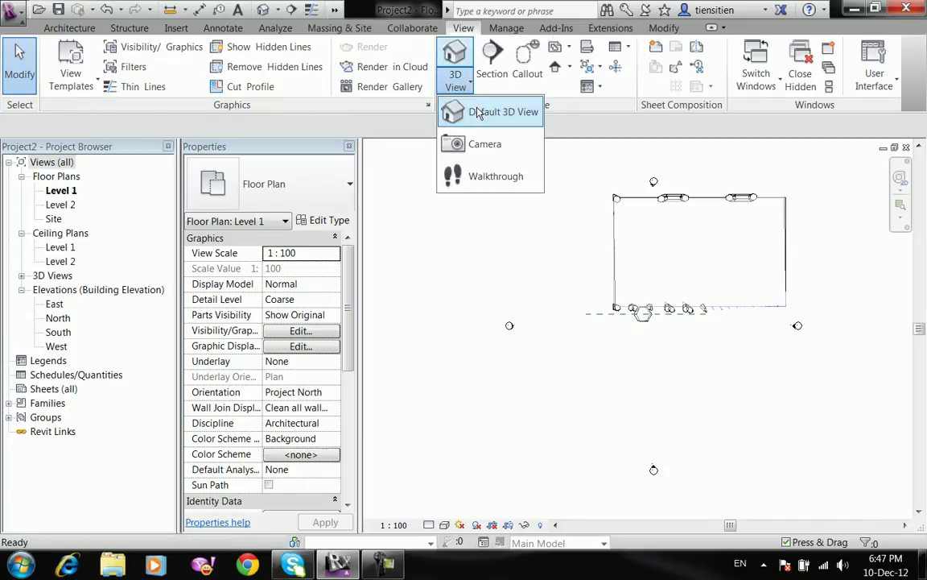
click(481, 114)
scroll(561, 191, down, 4)
shift+middle_drag(649, 225, 277, 242)
click(444, 524)
click(467, 459)
mouse_move(483, 439)
middle_down()
mouse_move(487, 493)
mouse_move(499, 498)
mouse_move(549, 481)
middle_up()
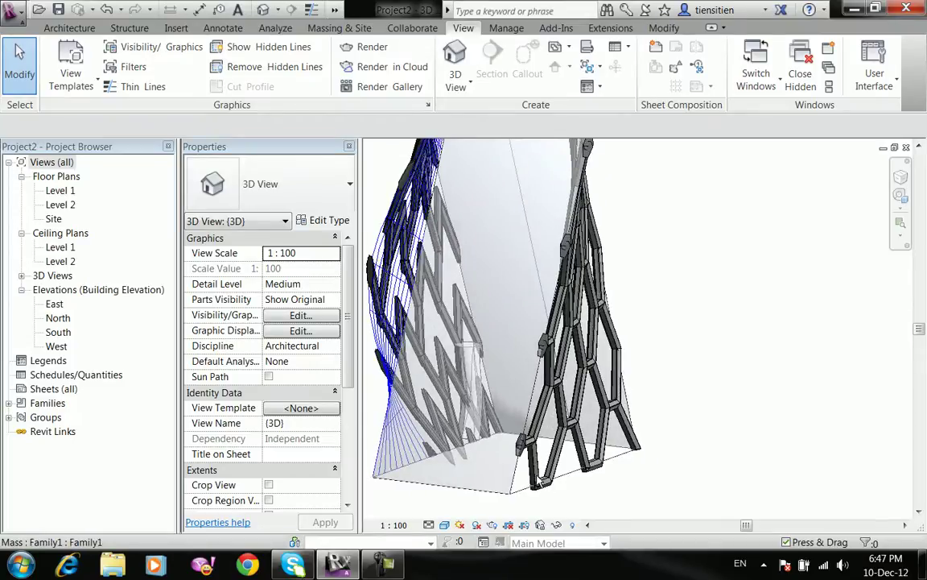
scroll(634, 375, down, 5)
shift+middle_drag(634, 375, 683, 342)
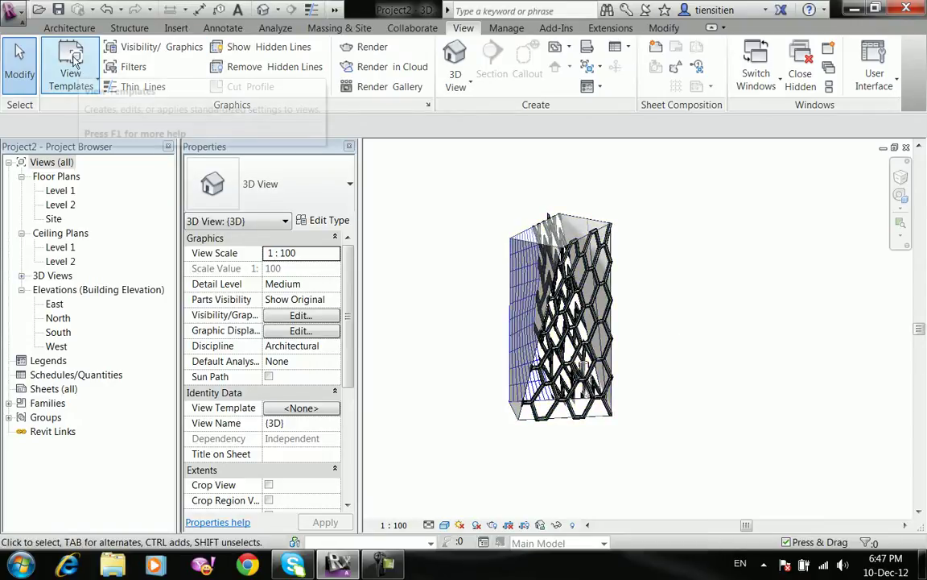
Create a new conceptual mass family from the Metric Mass template
click(12, 14)
mouse_move(93, 68)
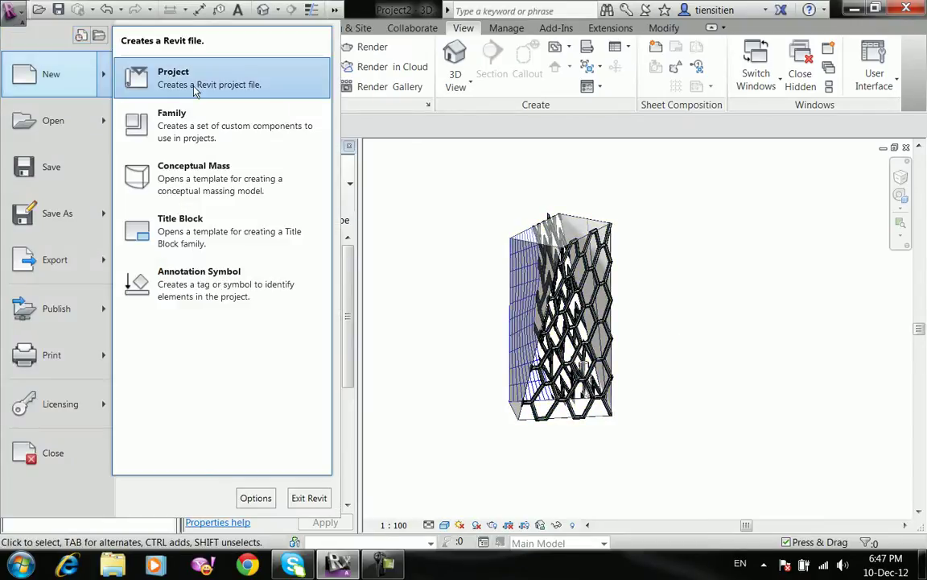
click(183, 178)
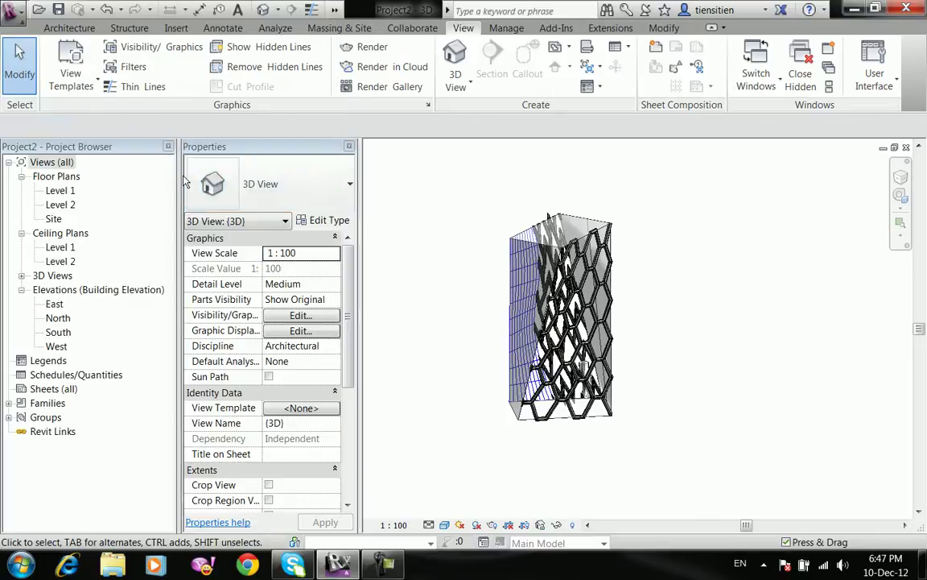
click(266, 101)
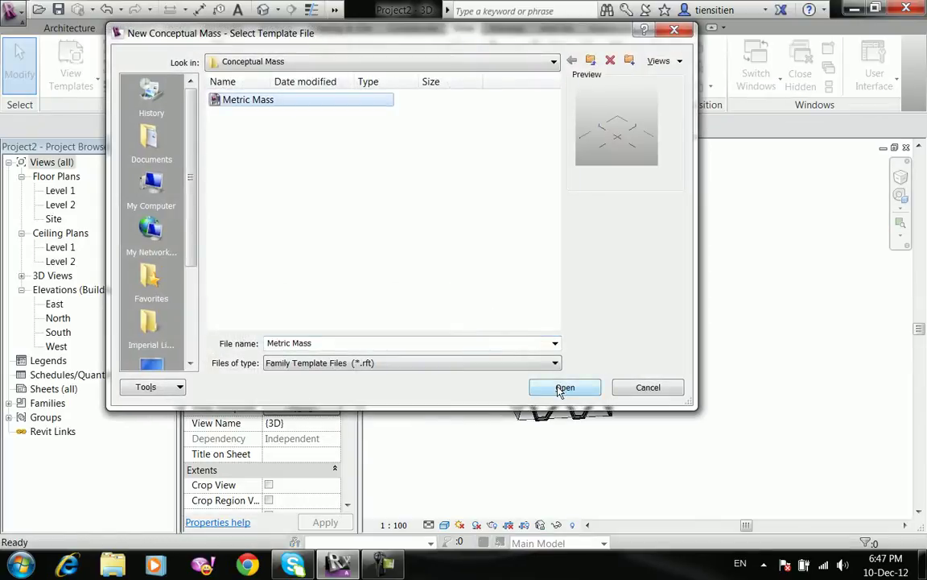
click(565, 387)
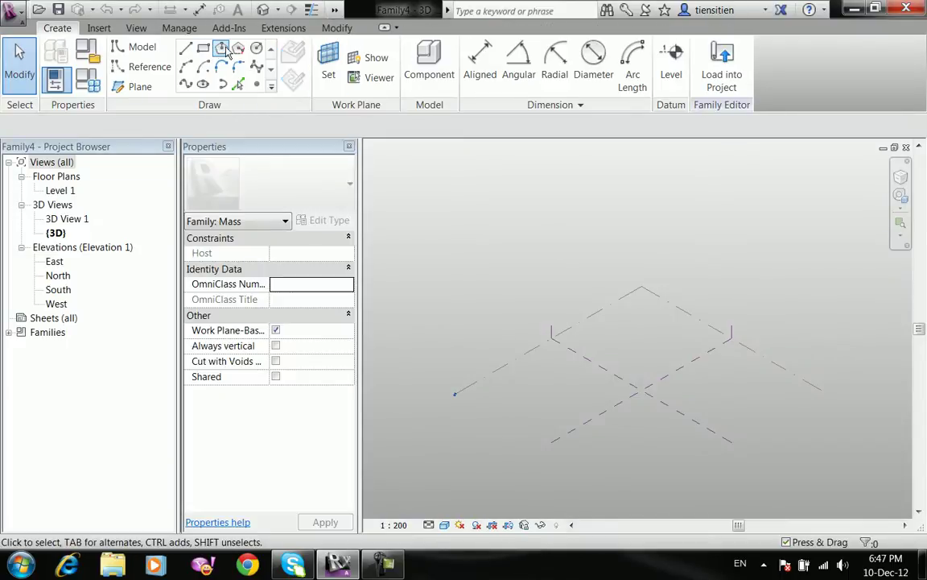
Draw a six-sided polygon with a radius of about 23000 mm on Level 1
click(224, 48)
click(644, 354)
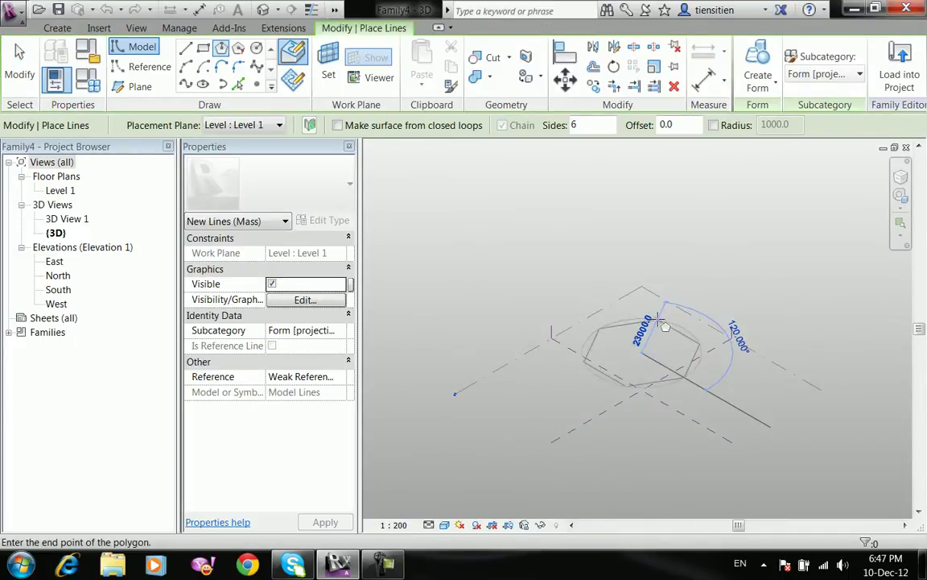
click(659, 322)
right_click(680, 250)
click(708, 260)
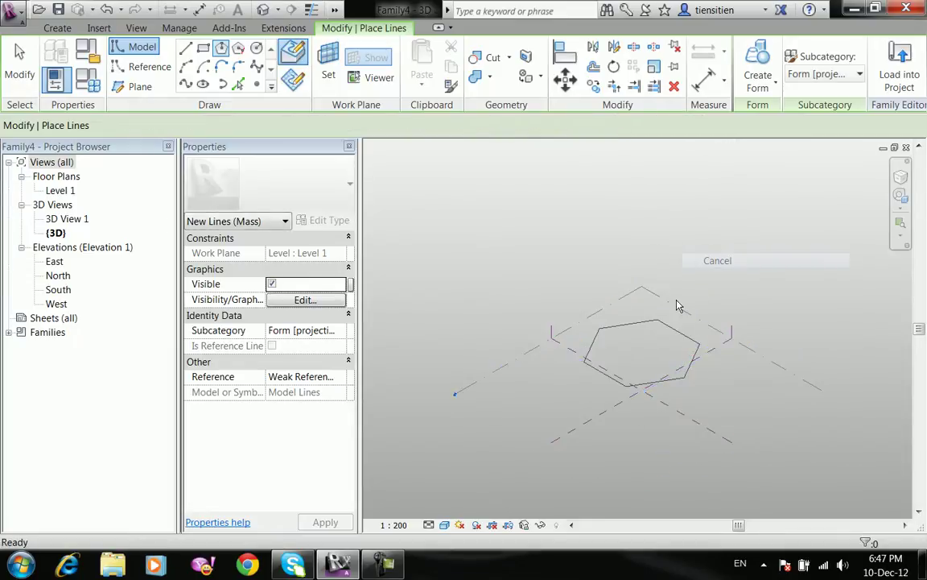
Create a solid form from the hexagon and raise its top face to a height of about 68200 mm
key(Tab)
click(661, 322)
click(675, 95)
click(666, 118)
drag(642, 300, 641, 195)
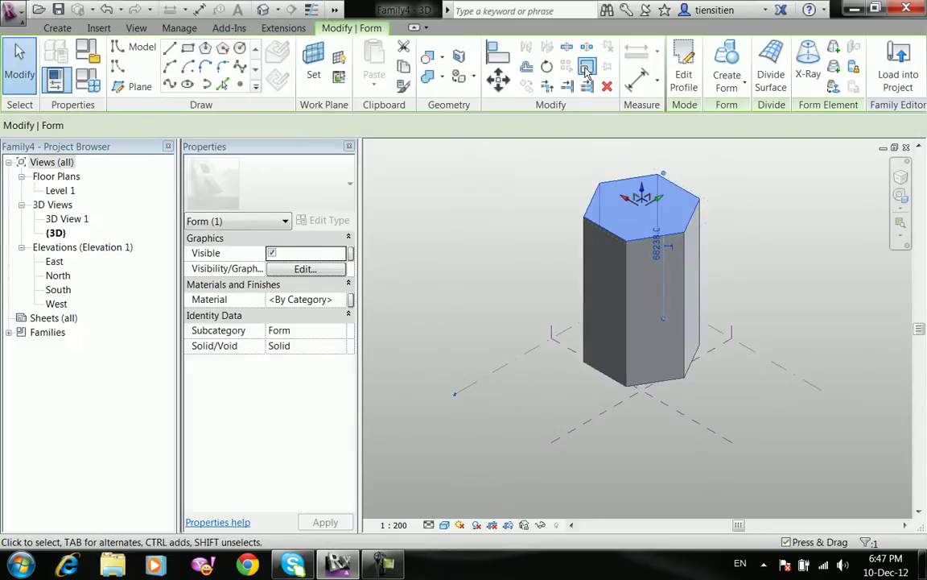
Scale down the top face of the hexagonal mass graphically so that the tower tapers upward
click(587, 68)
click(657, 208)
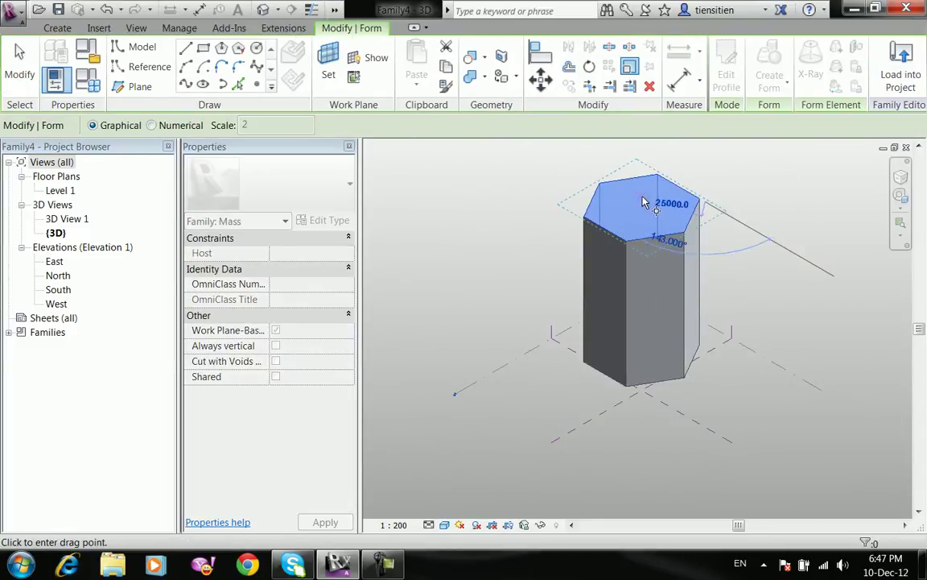
click(691, 203)
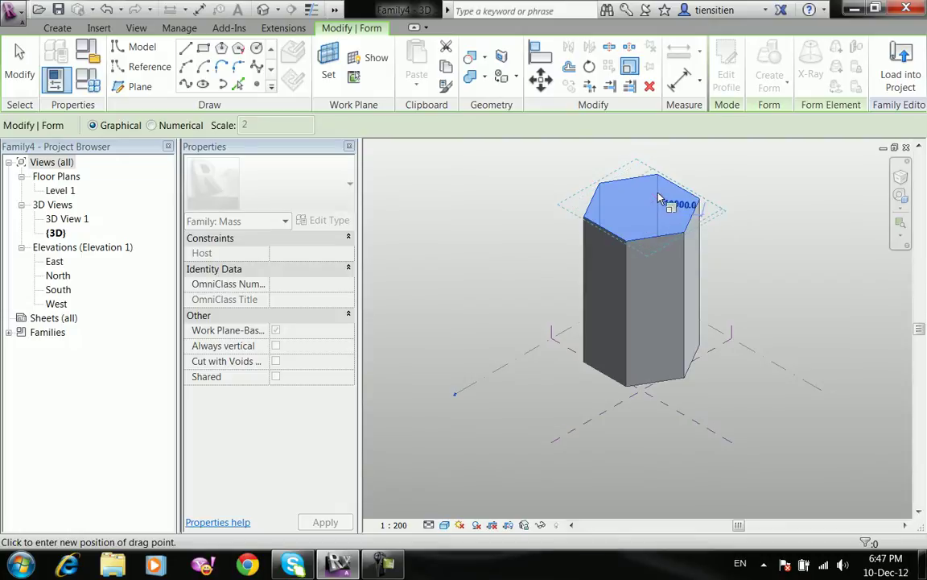
click(662, 201)
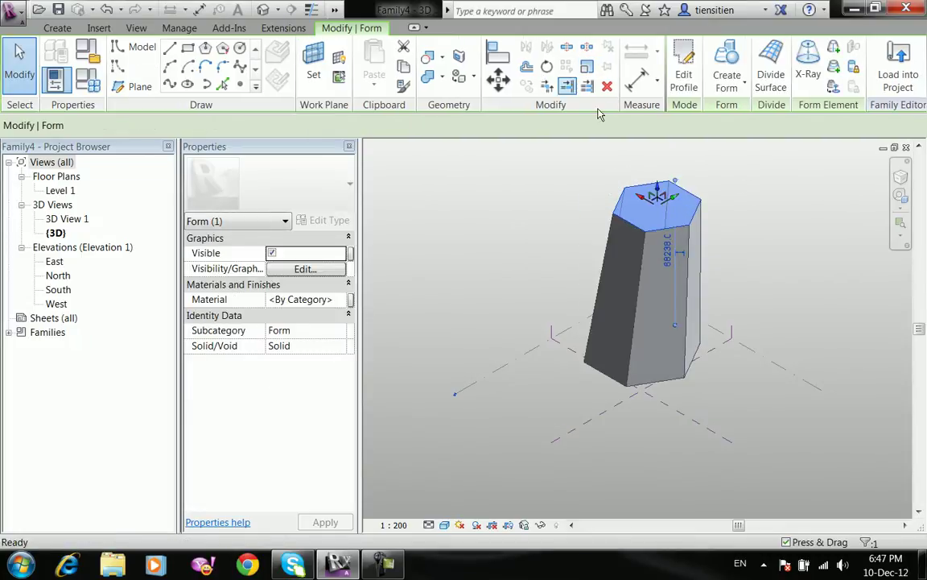
Rotate the top face of the hexagonal mass so that the tower twists along its height
click(545, 71)
click(763, 234)
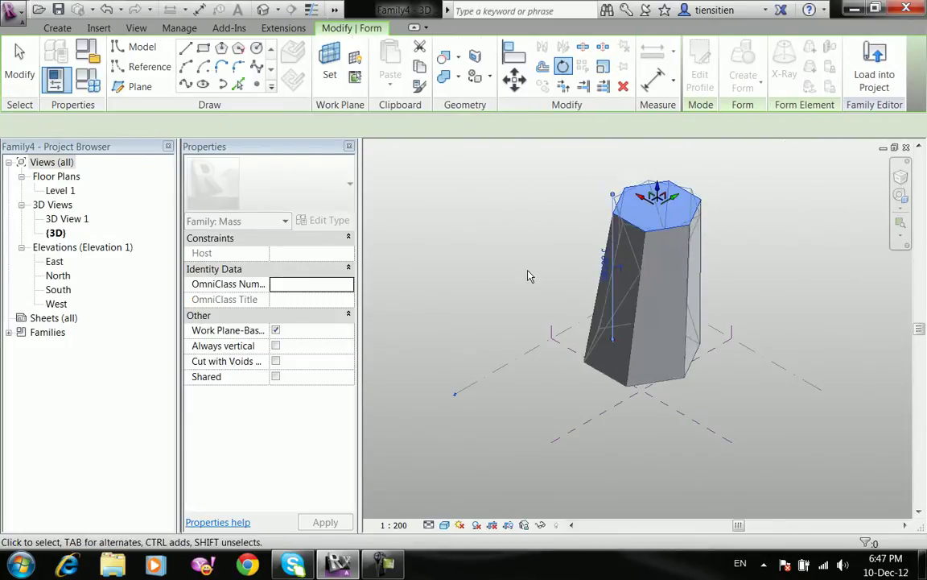
click(498, 279)
scroll(505, 281, up, 1)
shift+middle_drag(526, 282, 544, 248)
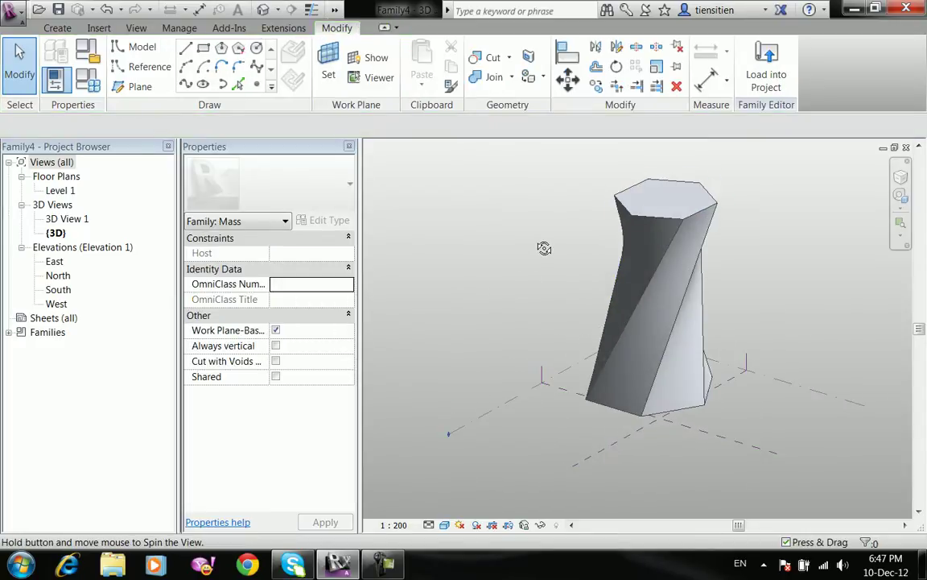
Divide one twisted side face of the tower into a surface grid and apply the Octagon pattern to it
click(678, 267)
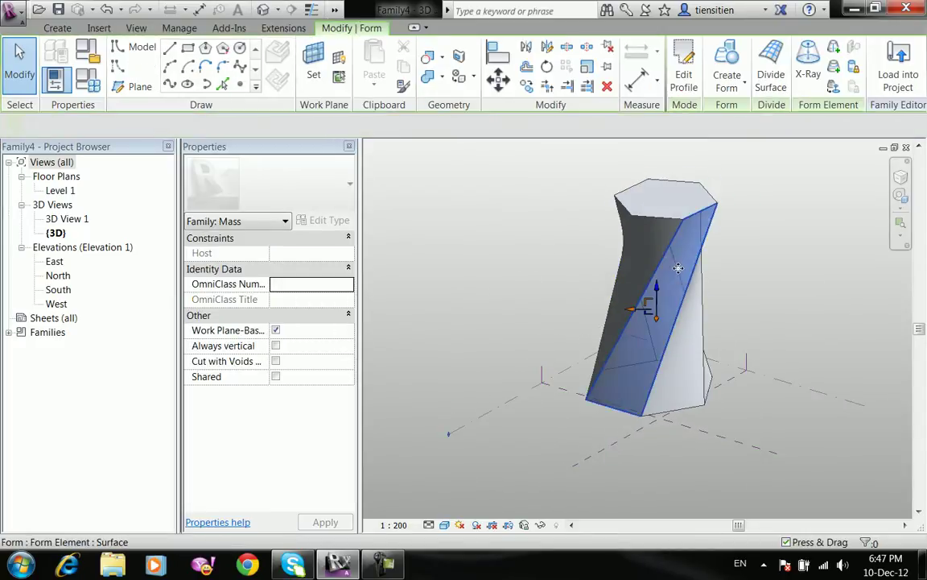
click(770, 74)
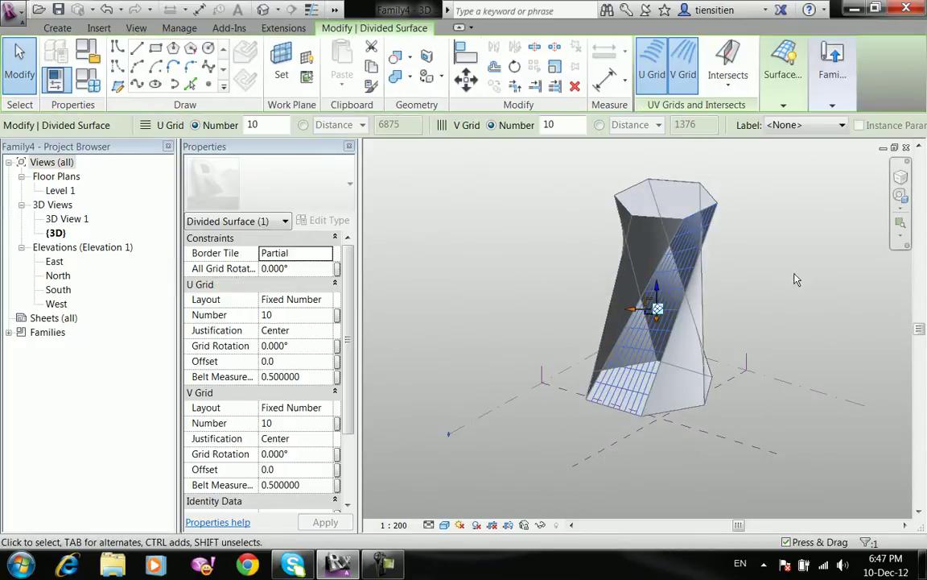
click(733, 85)
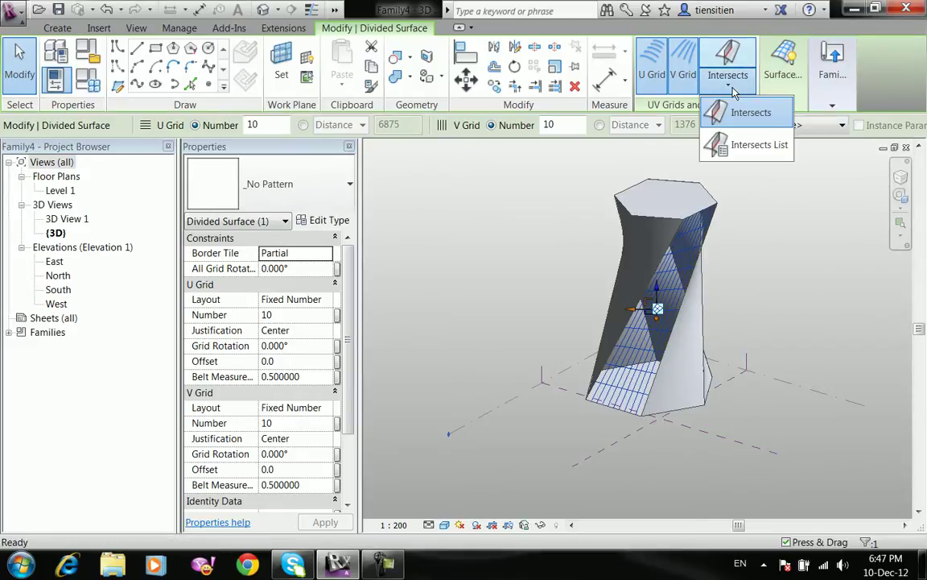
click(303, 188)
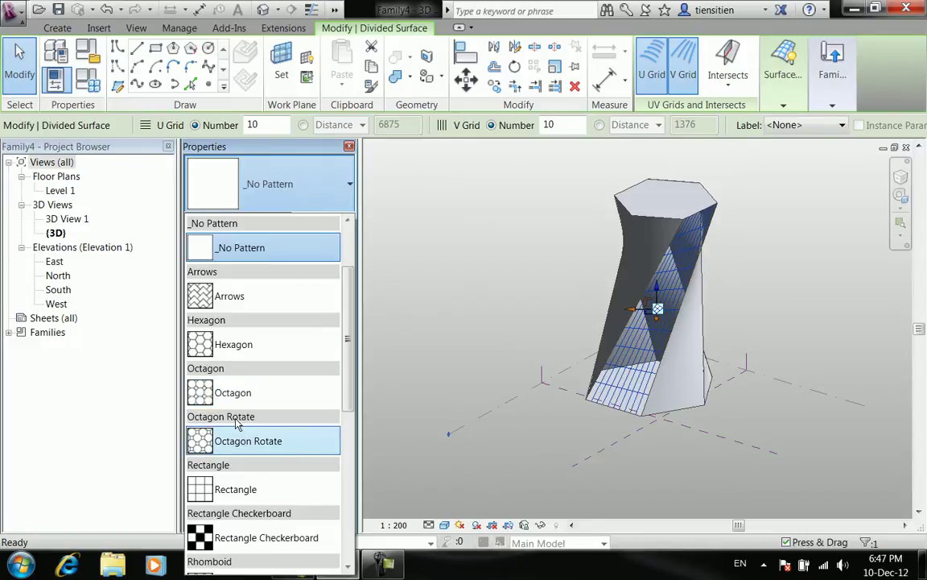
click(211, 392)
shift+middle_drag(699, 321, 507, 233)
click(504, 233)
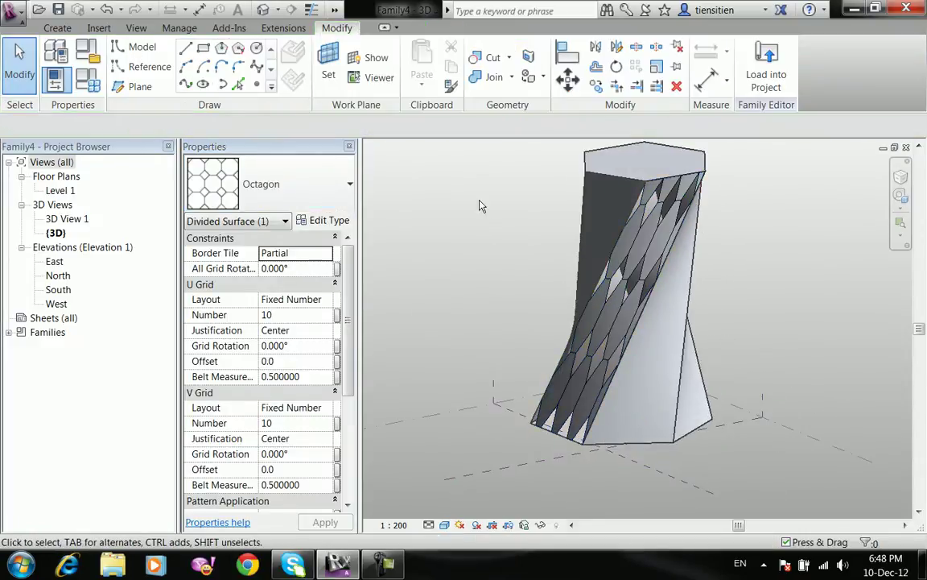
Create a new family from the Metric Curtain Panel Pattern Based template
click(15, 10)
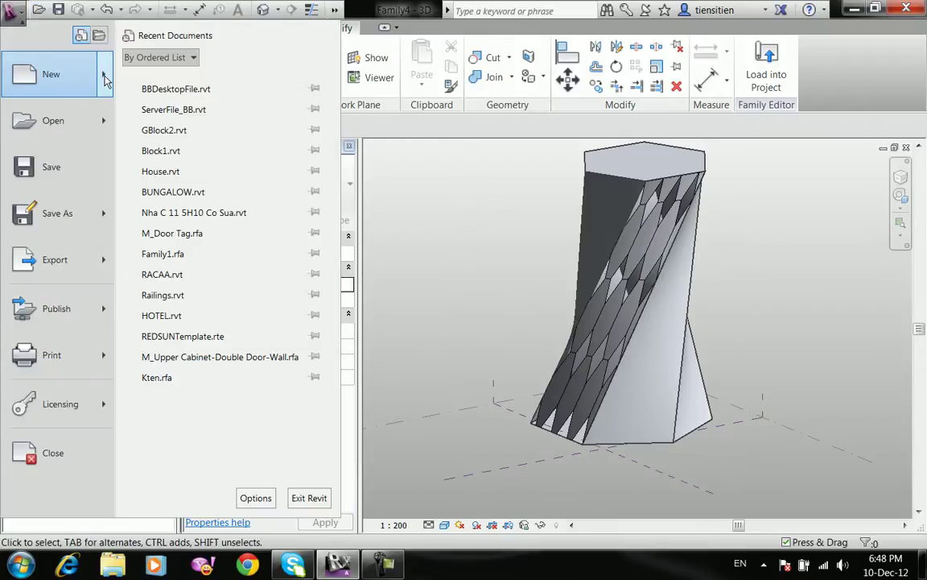
mouse_move(104, 78)
click(193, 128)
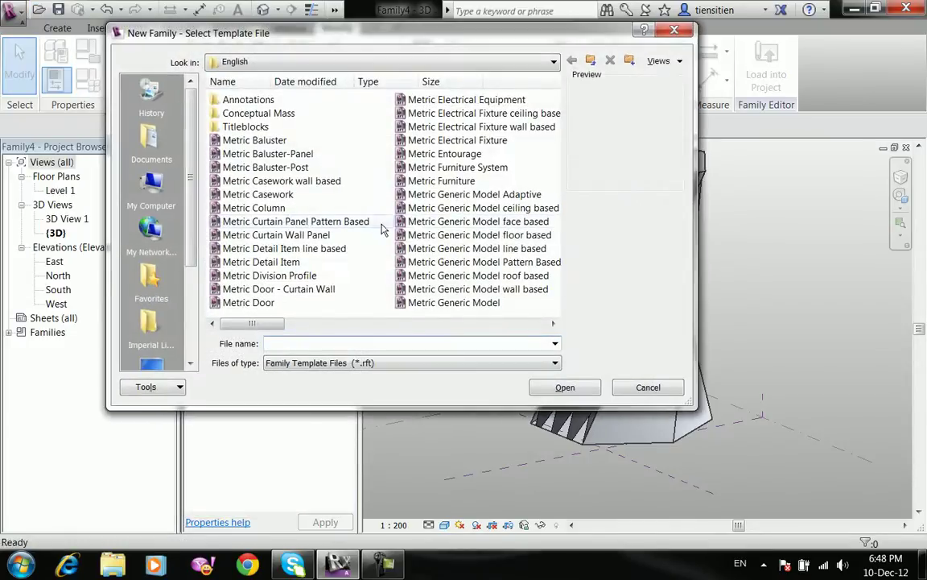
click(353, 222)
click(562, 388)
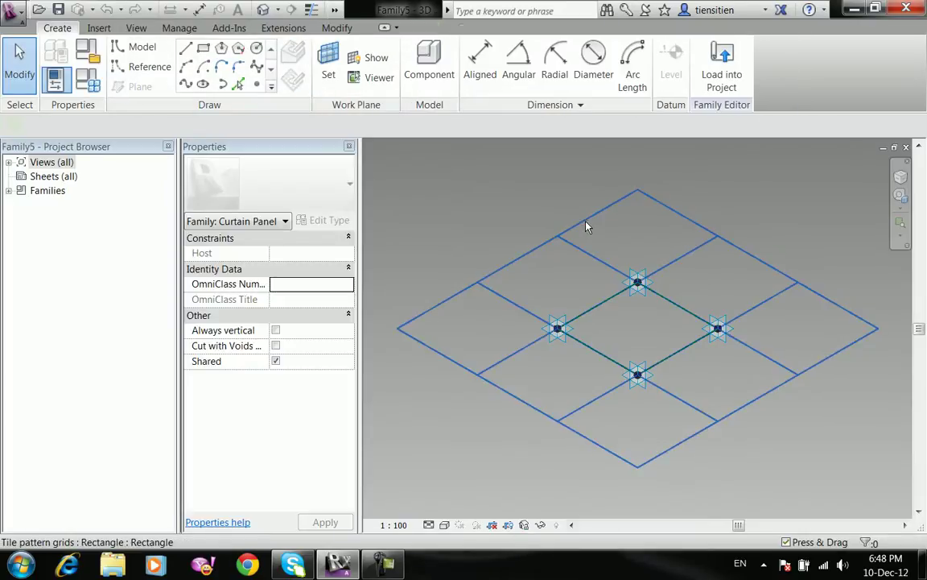
Change the tile pattern grid of the curtain panel family from Rectangle to Octagon
click(588, 224)
click(338, 185)
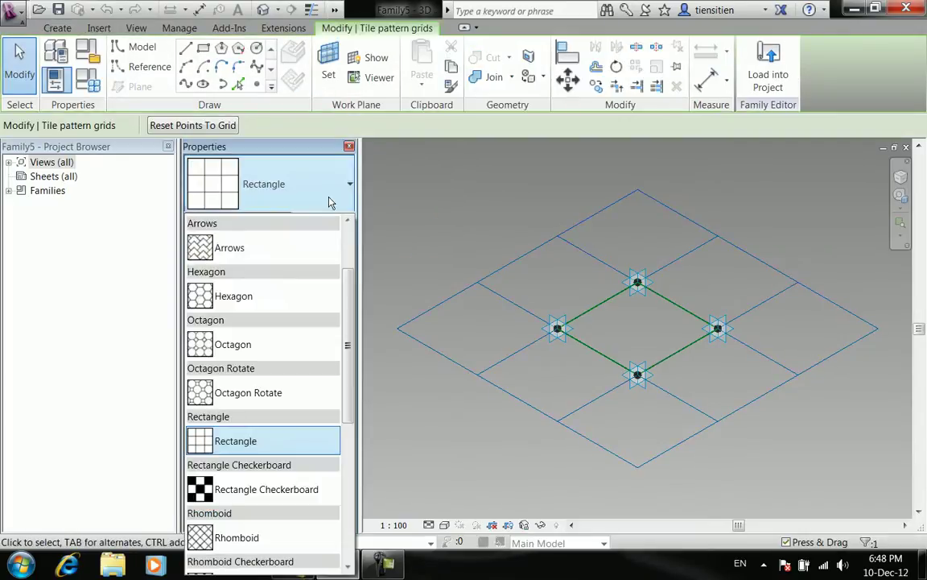
click(246, 344)
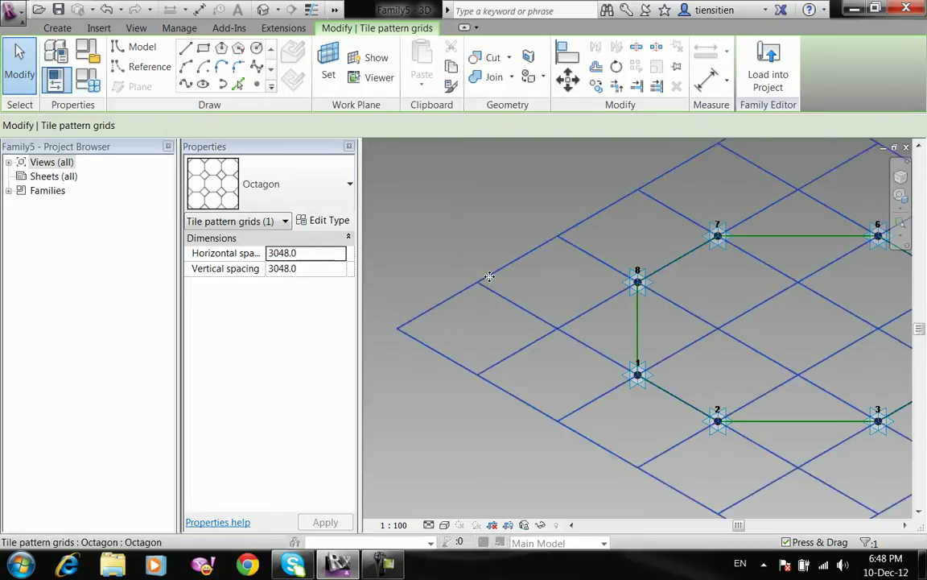
scroll(435, 267, down, 3)
scroll(501, 262, up, 1)
middle_drag(501, 262, 455, 247)
middle_drag(477, 201, 499, 224)
Set and show the work plane at point 1 of the octagon and draw a small hexagonal profile centred on that point
click(329, 72)
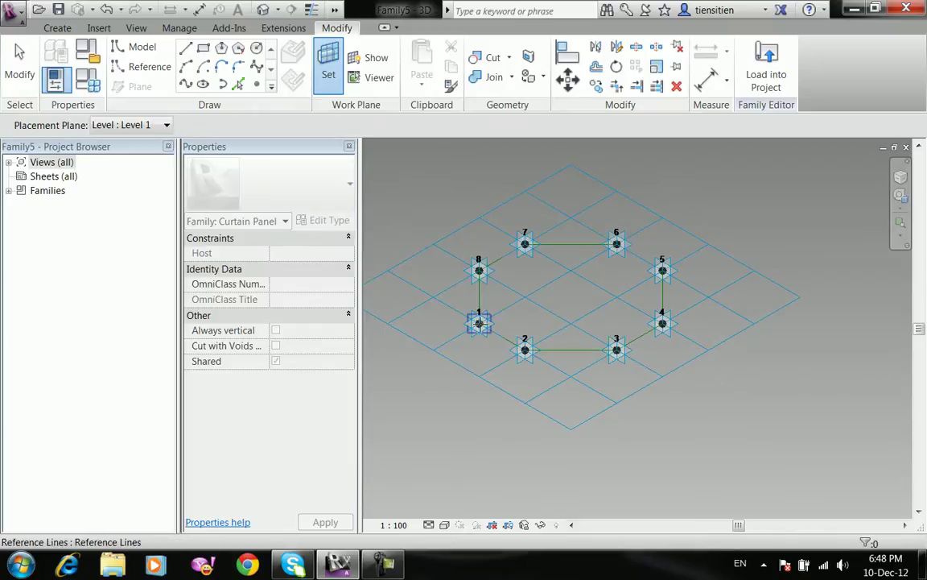
click(479, 323)
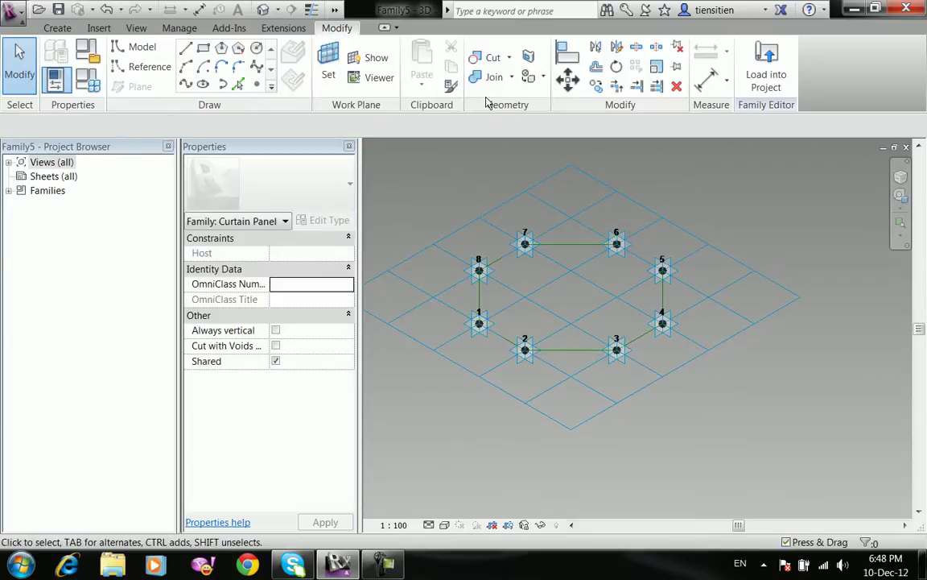
scroll(467, 252, up, 1)
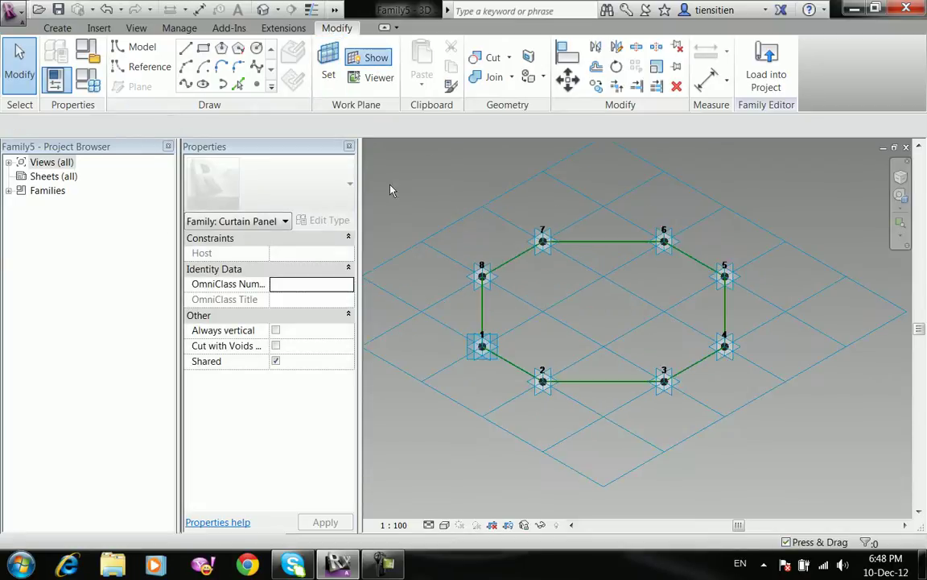
click(226, 48)
click(481, 346)
right_click(508, 241)
click(563, 253)
key(Escape)
Create a solid form by sweeping the hexagonal profile along the whole chain of octagon reference lines
key(Tab)
click(506, 262)
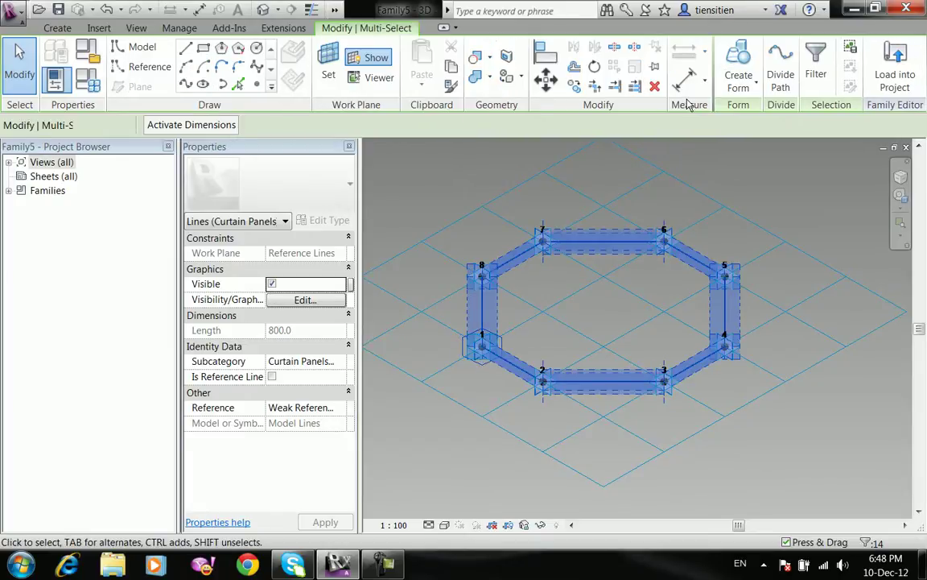
click(739, 80)
click(769, 112)
click(700, 200)
Load the octagonal panel family into Family4 only, leaving Project2 and the other open families out
click(766, 92)
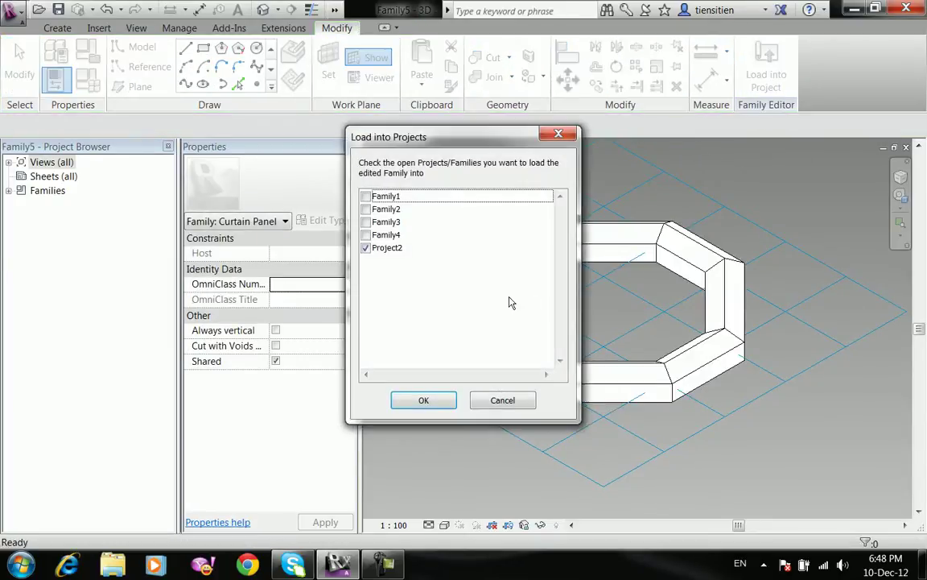
click(366, 248)
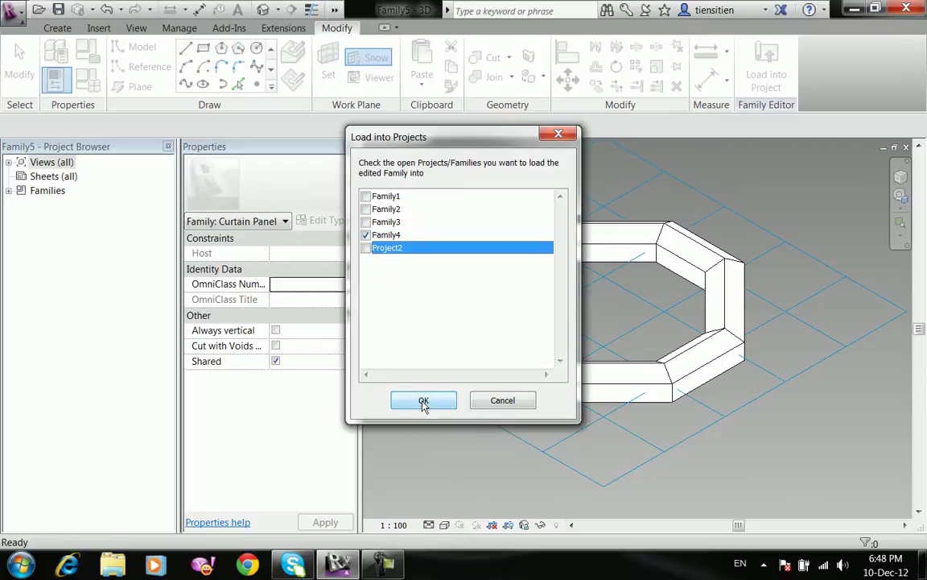
click(366, 234)
click(367, 221)
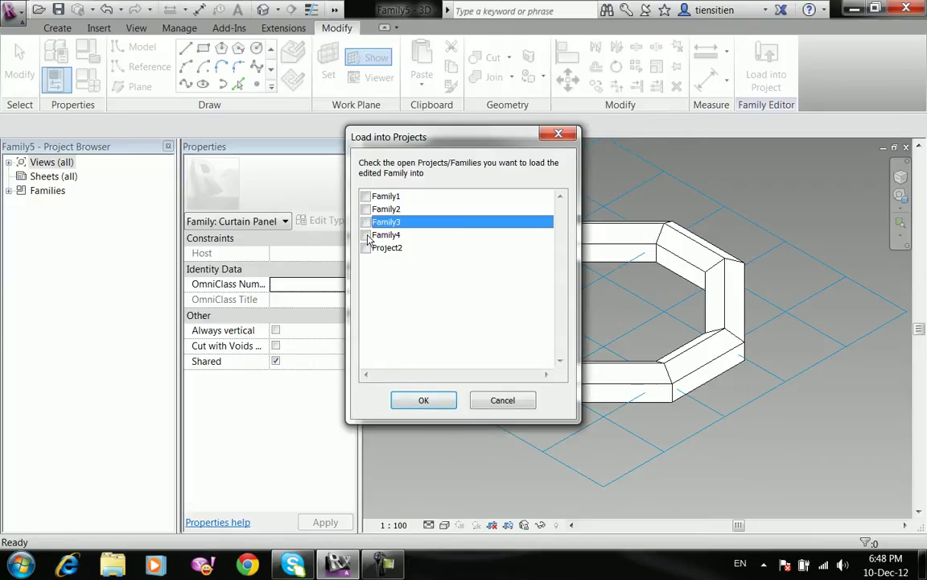
click(366, 235)
click(425, 400)
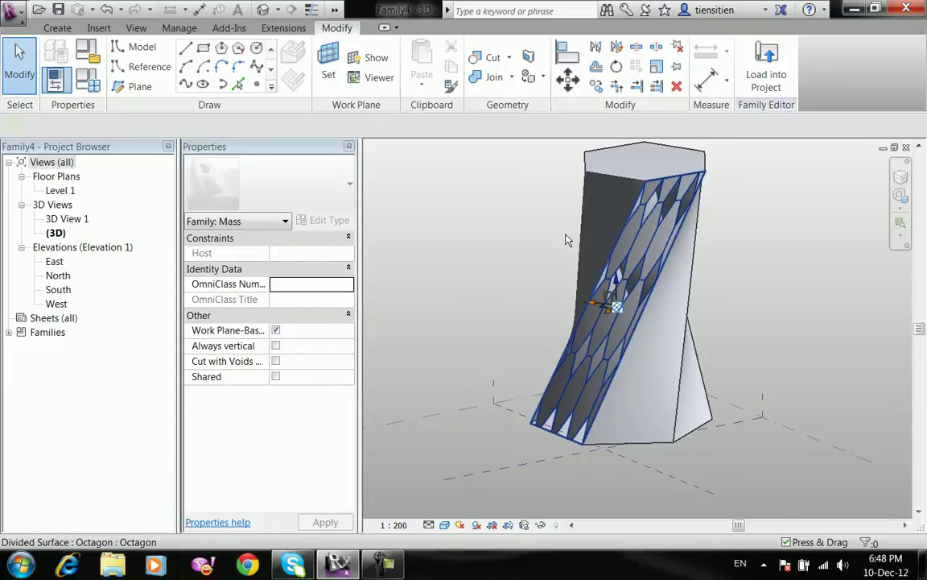
Apply the Family5 octagon panel to the divided side face of the twisted tower
click(652, 247)
click(266, 184)
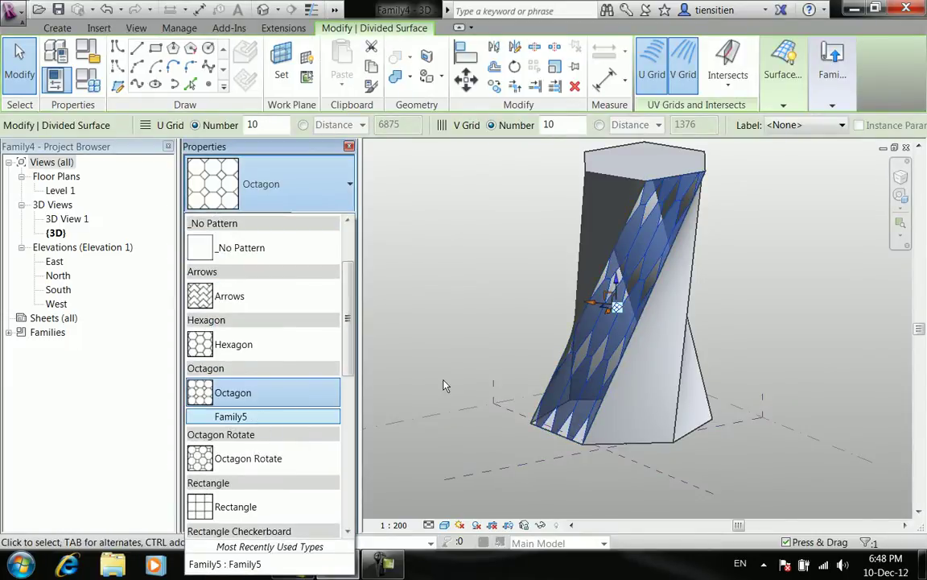
click(474, 337)
scroll(601, 219, up, 2)
middle_drag(600, 219, 569, 242)
scroll(531, 224, down, 1)
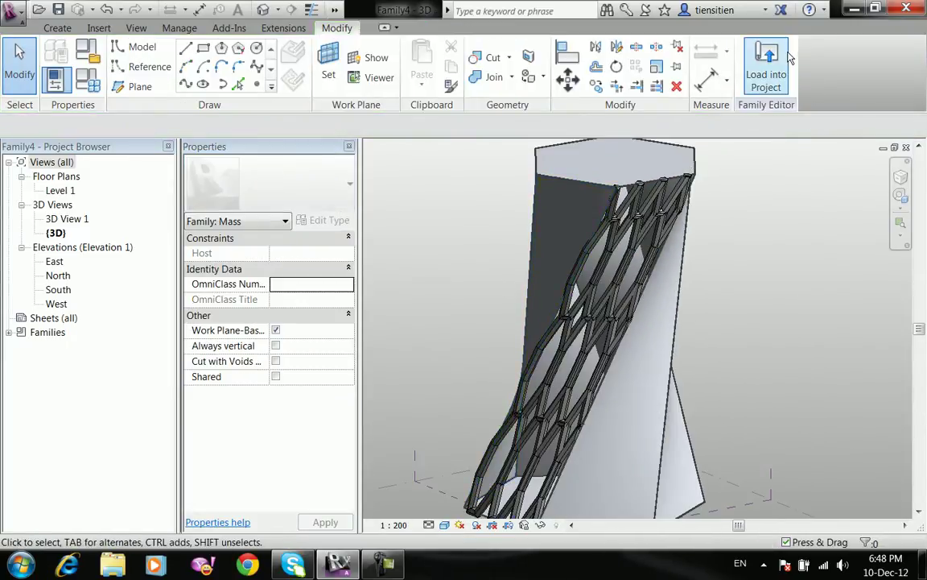